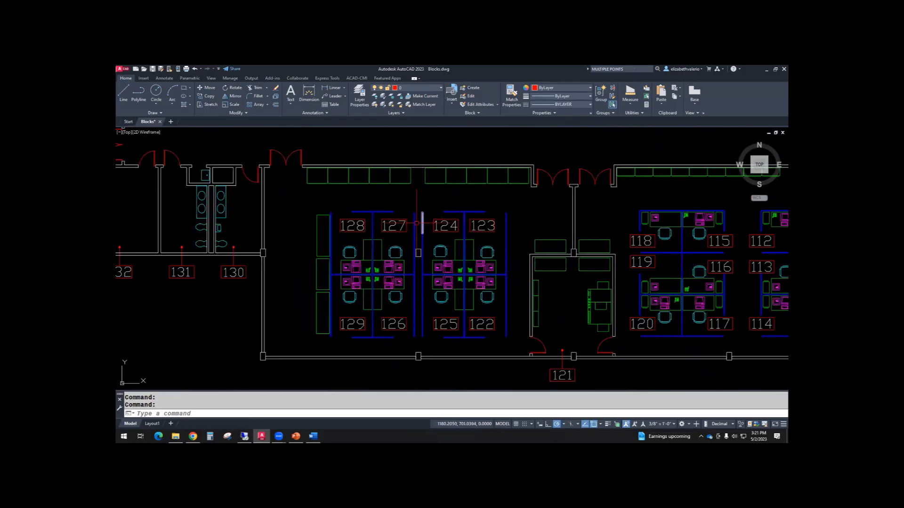
- Examine the office floor plan, including its workstation partitions, room tags, doors and furniture blocks
middle_click_drag(418, 335, 424, 292)
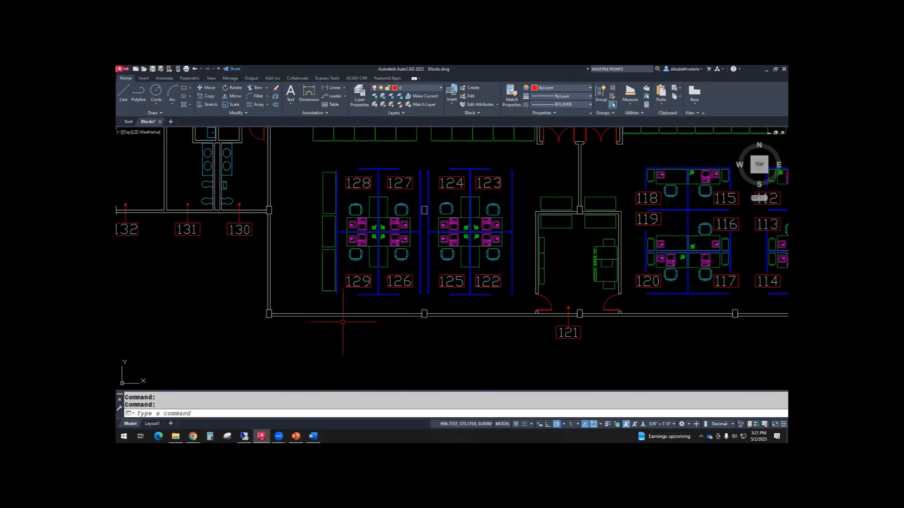
scroll(369, 343, "down", 4)
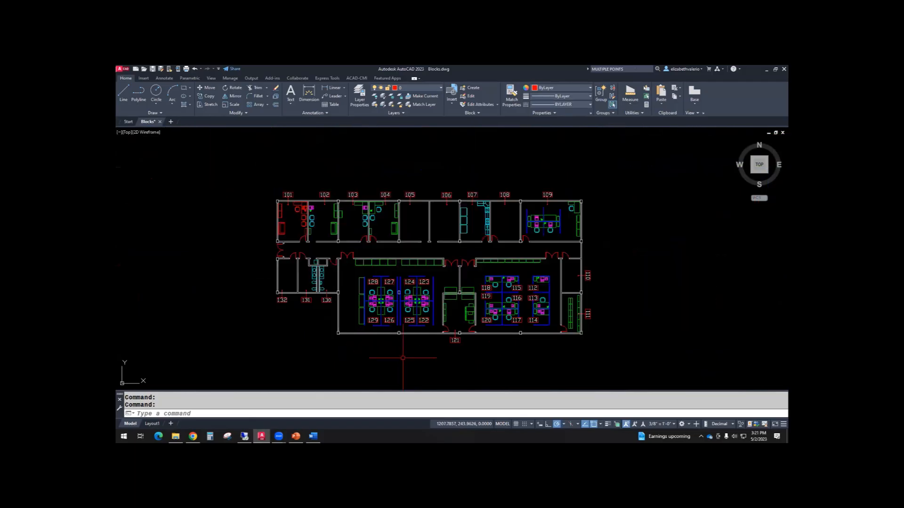
scroll(403, 358, "up", 4)
middle_click_drag(403, 353, 429, 379)
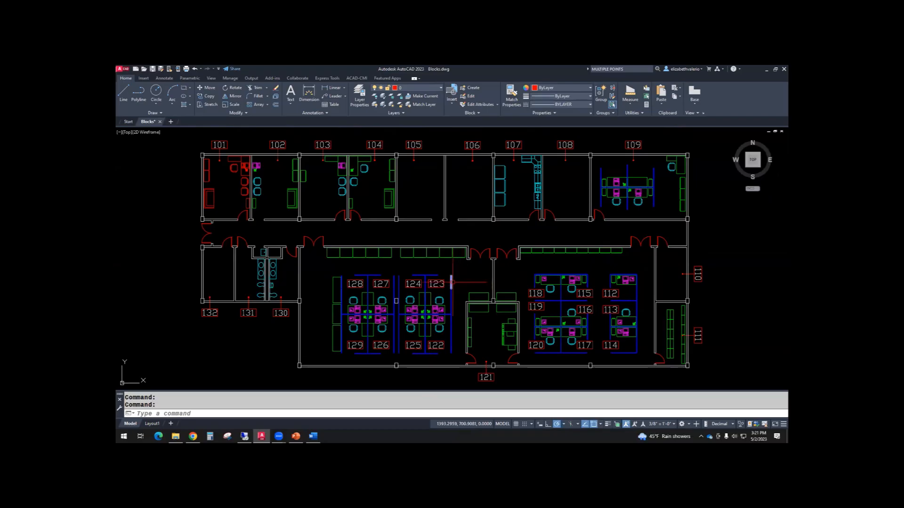
mouse_move(451, 282)
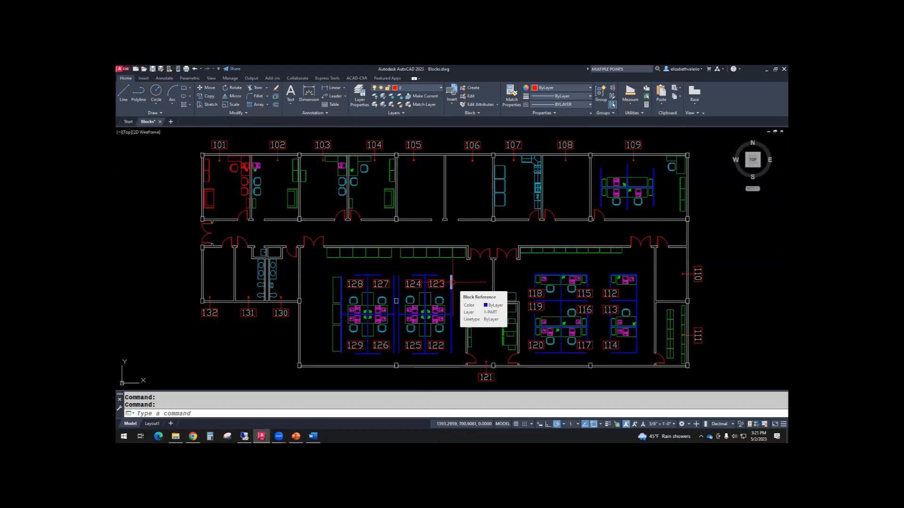
mouse_move(316, 236)
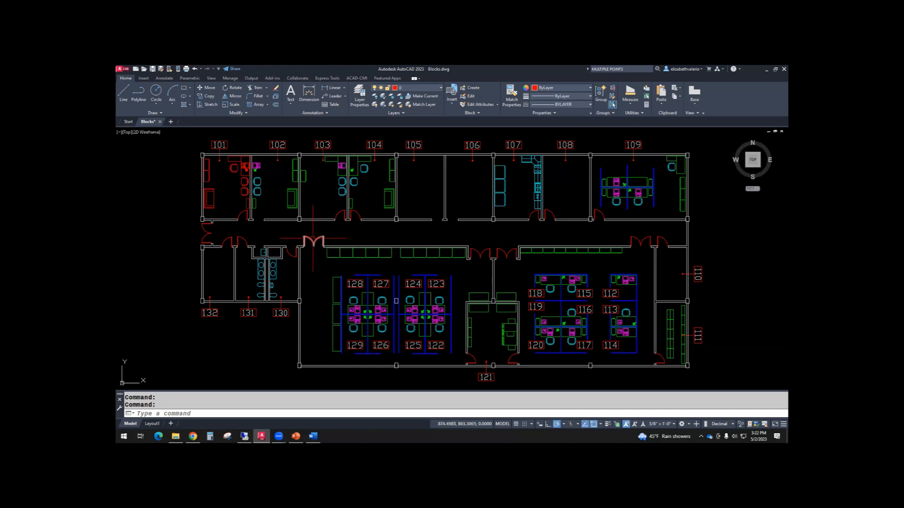
scroll(614, 275, "down", 2)
mouse_move(614, 275)
middle_mouse_down()
mouse_move(484, 253)
mouse_move(484, 268)
middle_mouse_up()
scroll(483, 266, "up", 2)
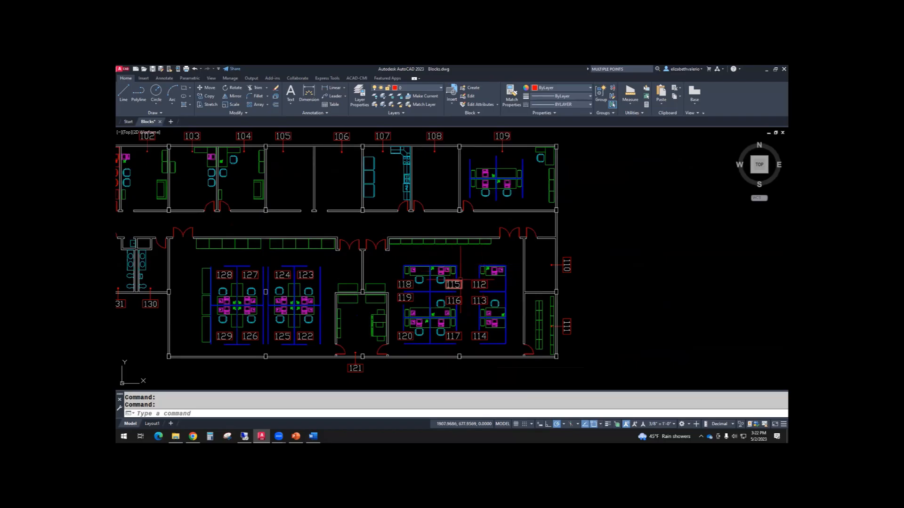
- Open the full properties of the chair block beside room tag 118
left_click(419, 280)
right_click(592, 231)
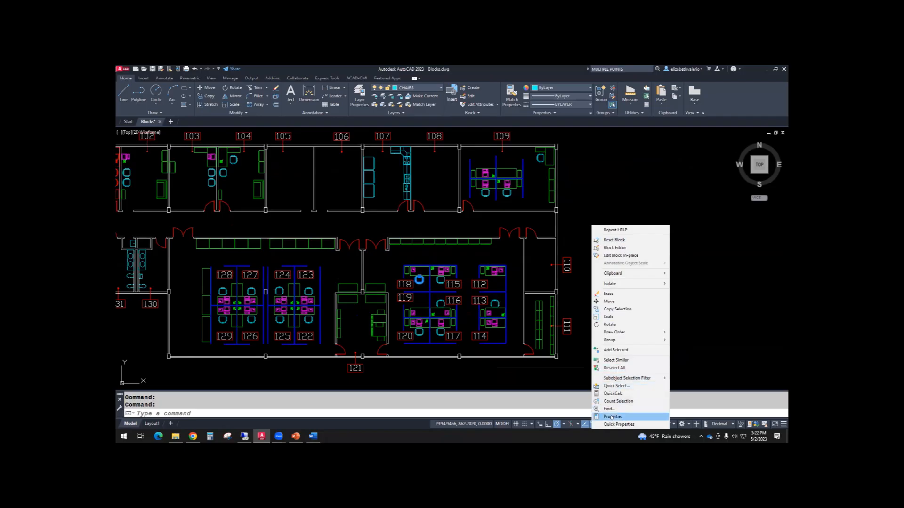
left_click(612, 417)
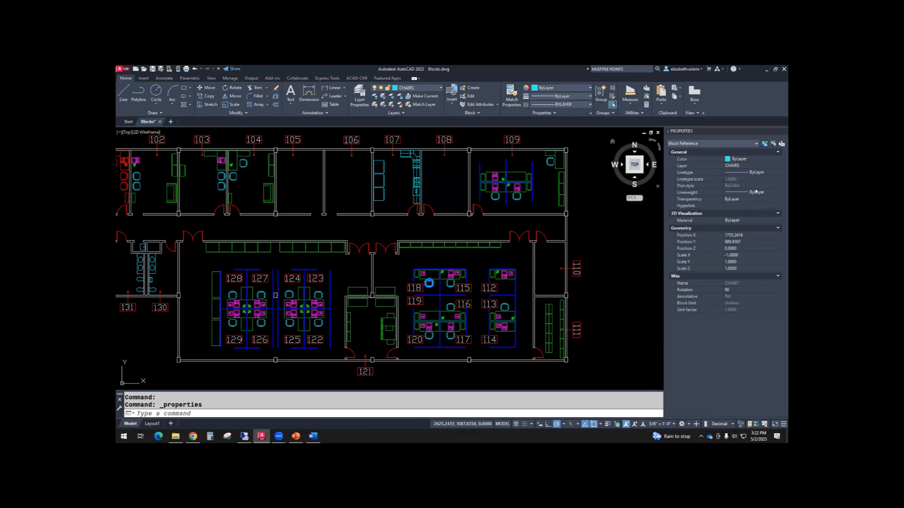
- Try a Red color override on the selected chair block, and return its color to ByLayer
left_click(750, 159)
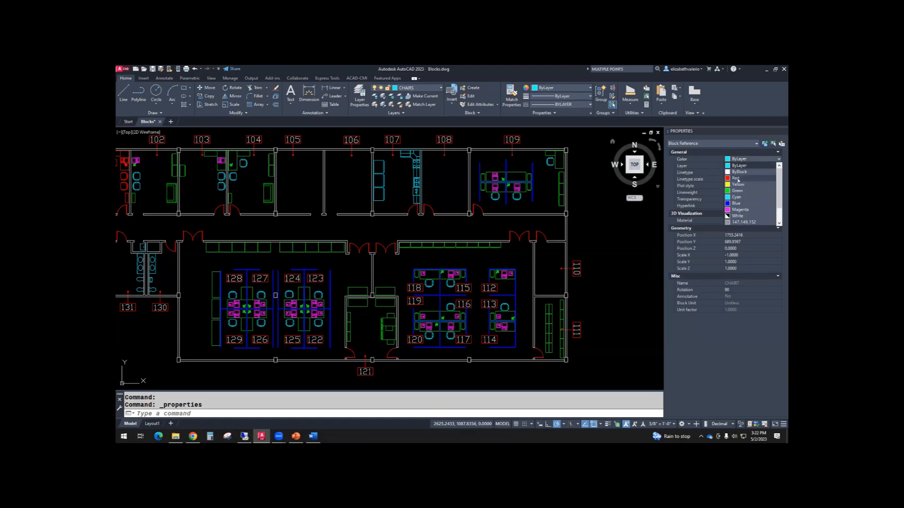
left_click(737, 178)
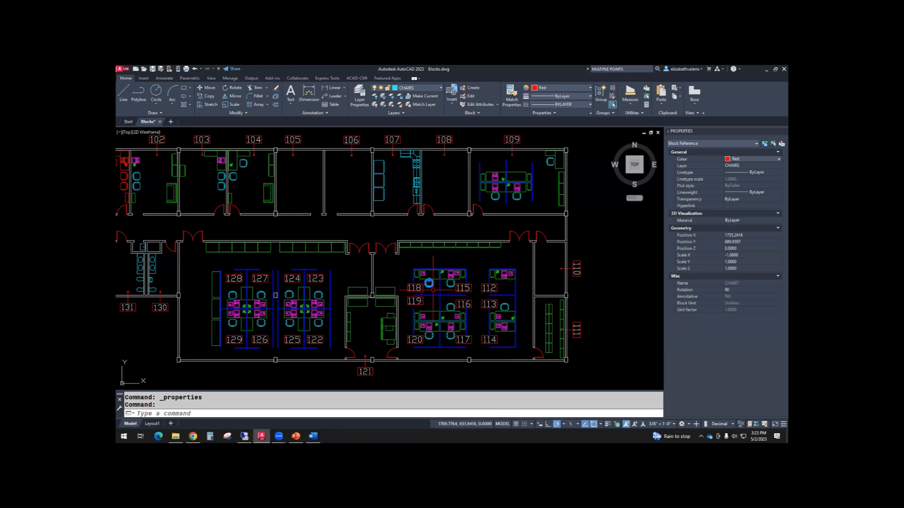
left_click(761, 159)
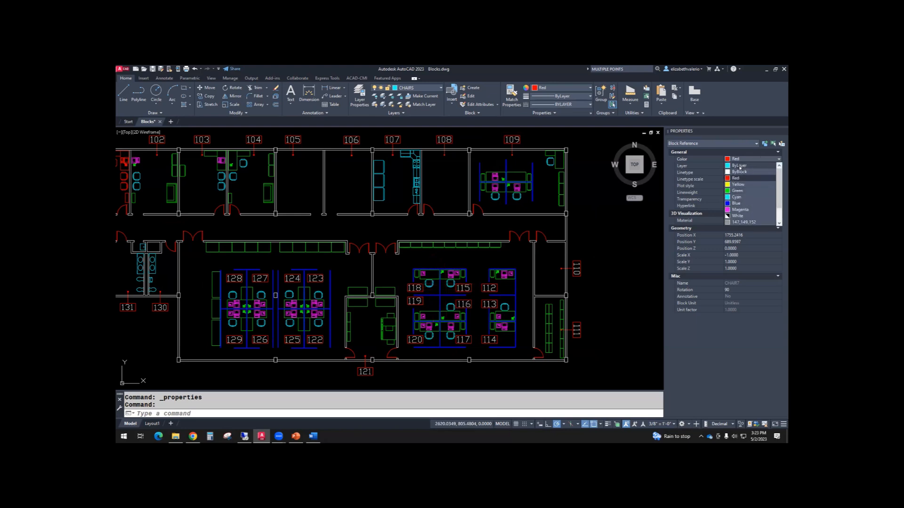
left_click(739, 166)
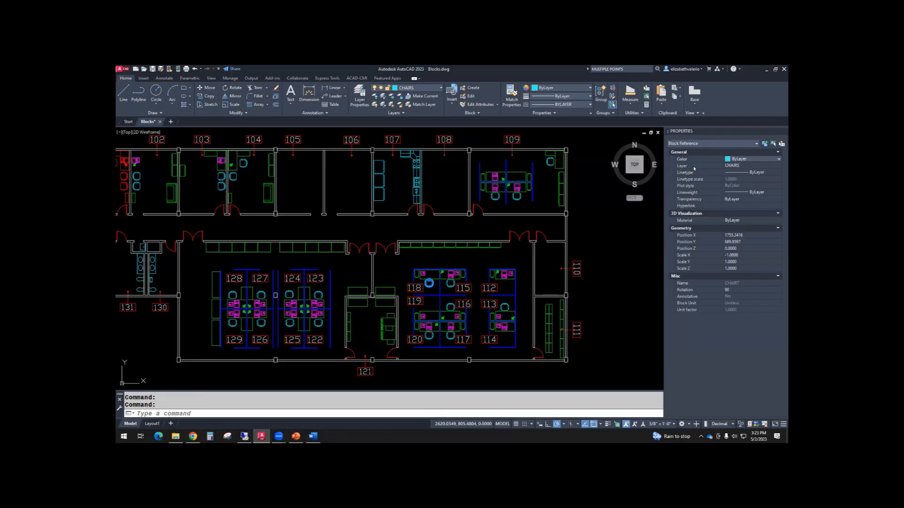
- Check the linetype choices for the chair block, deselect it and close its properties
left_click(764, 172)
left_click(775, 172)
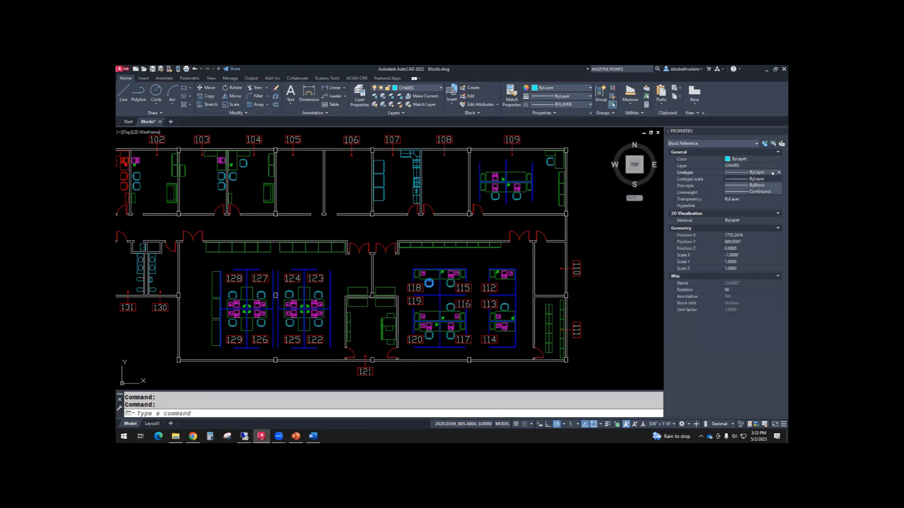
left_click(773, 173)
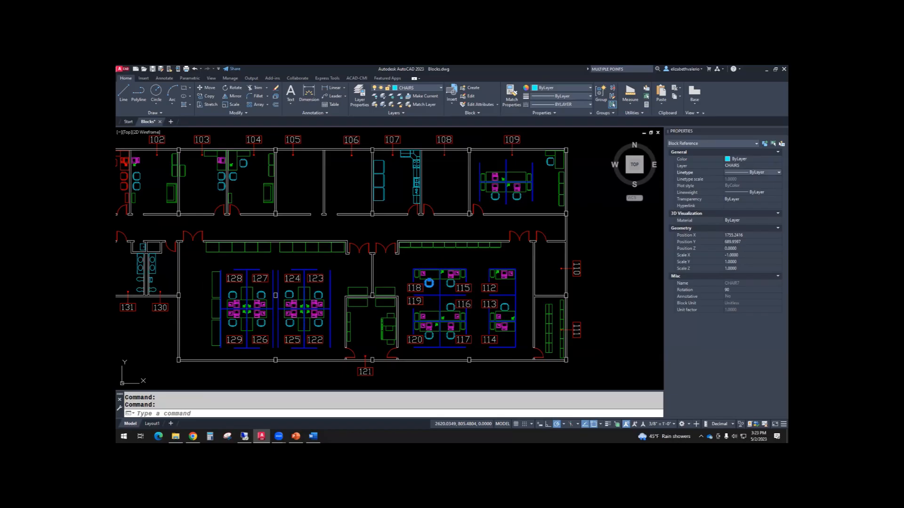
key("Escape")
key("Escape")
middle_click_drag(567, 263, 618, 266)
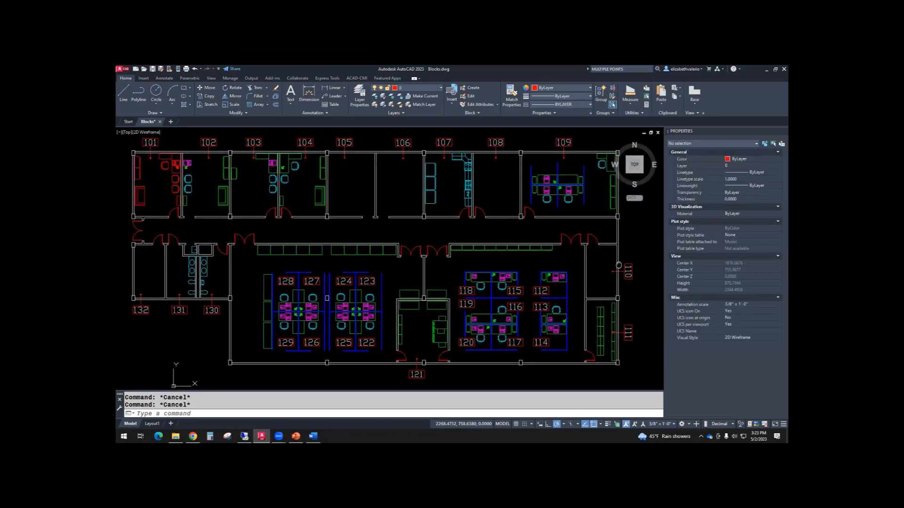
left_click(784, 134)
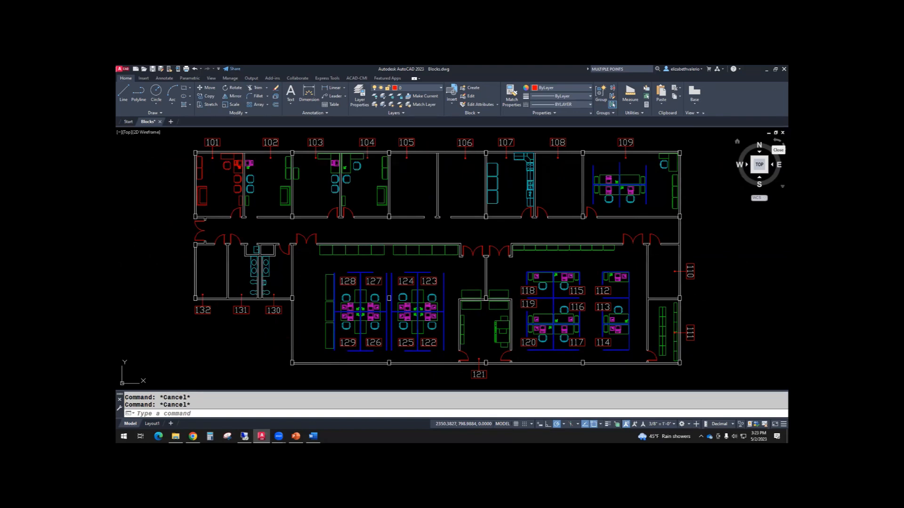
- Start Layer Walk, move its dialog aside and show layers 0, 1-FURN and 1-PART one at a time
left_click(403, 113)
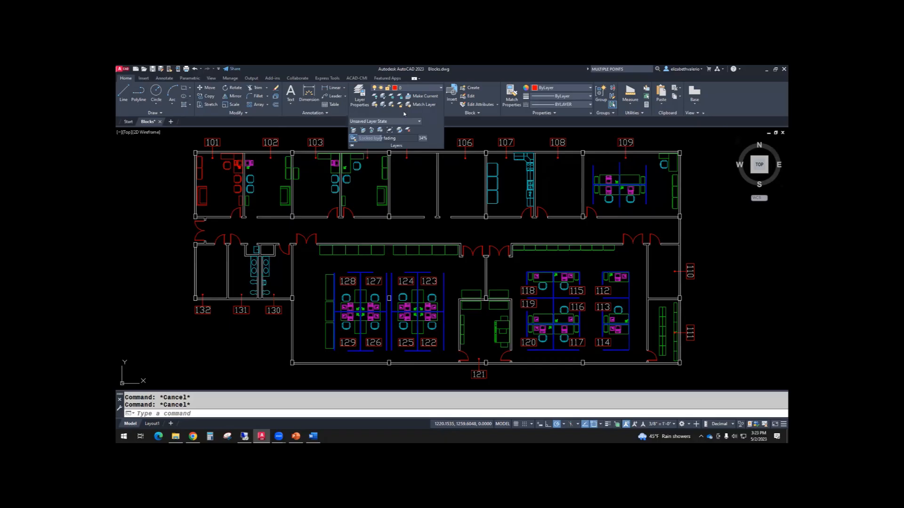
left_click(381, 131)
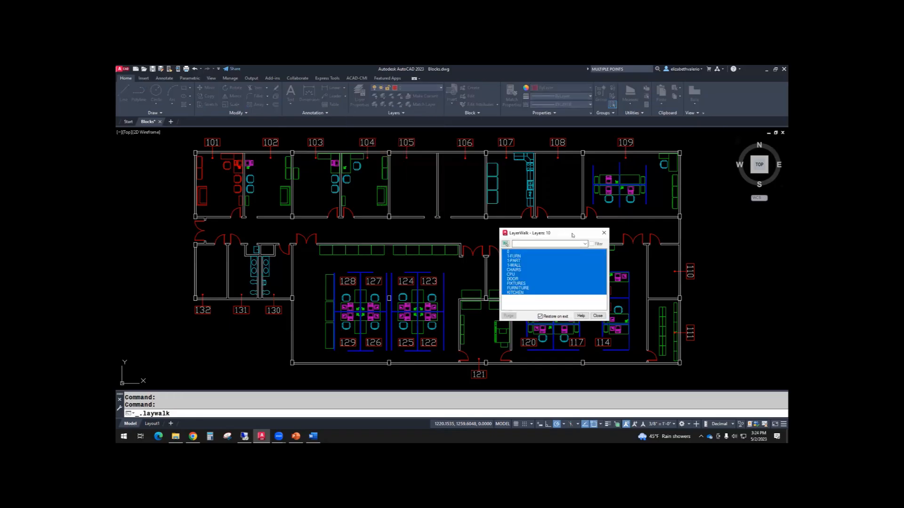
left_click_drag(573, 234, 685, 194)
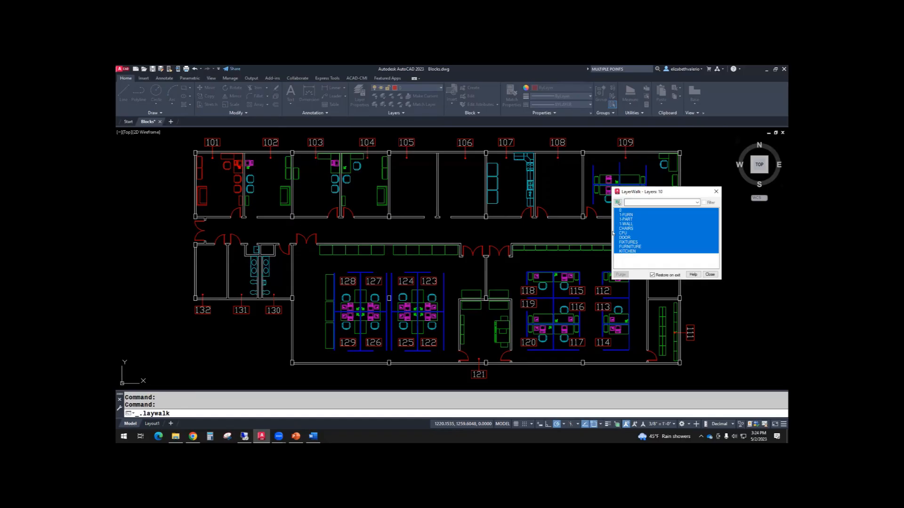
left_click(627, 210)
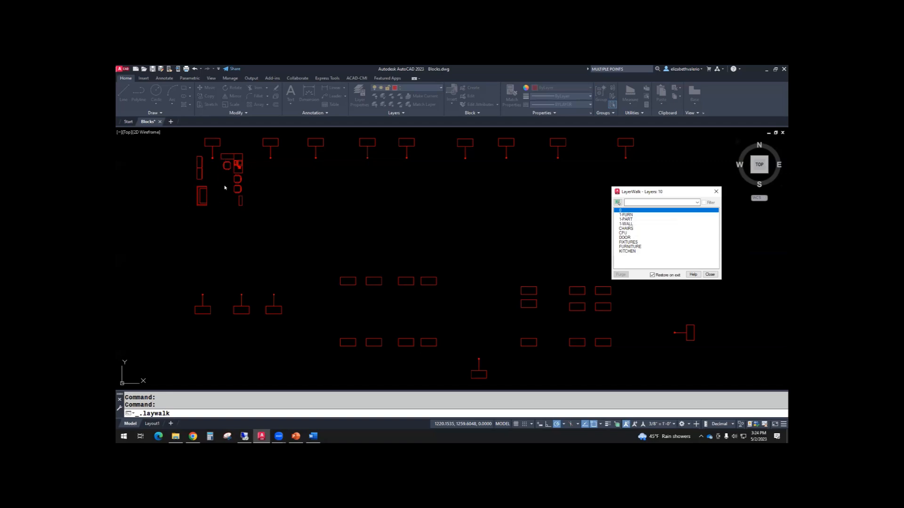
left_click(628, 215)
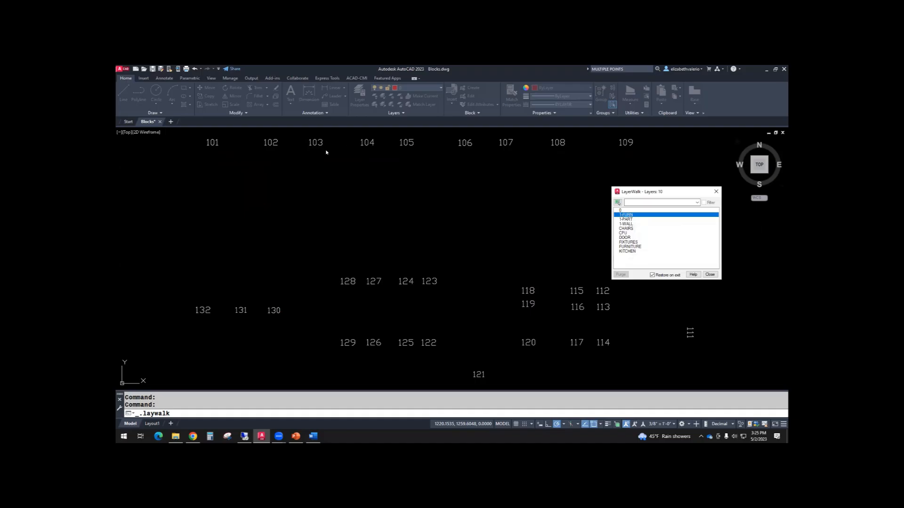
left_click(627, 220)
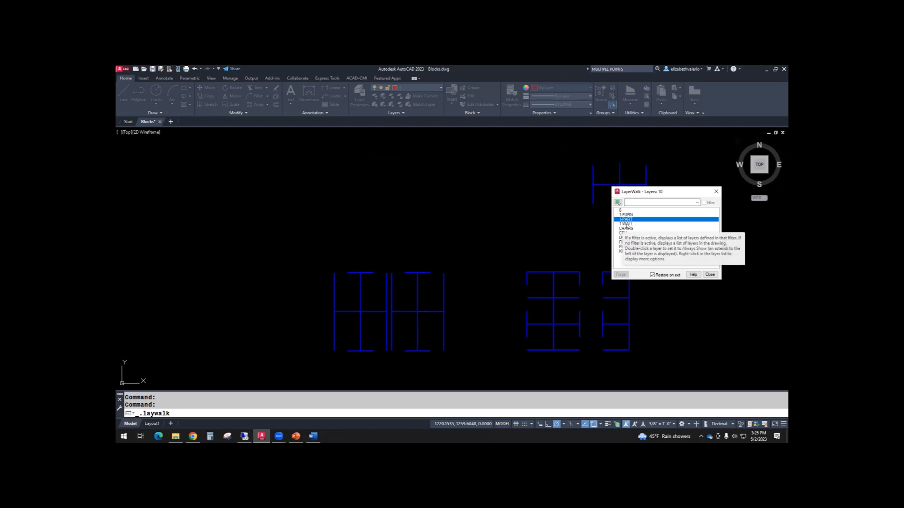
- Show layers 1-WALL, CHAIRS, CPU, DOOR, FIXTURES, FURNITURE and KITCHEN one at a time in Layer Walk
left_click(626, 224)
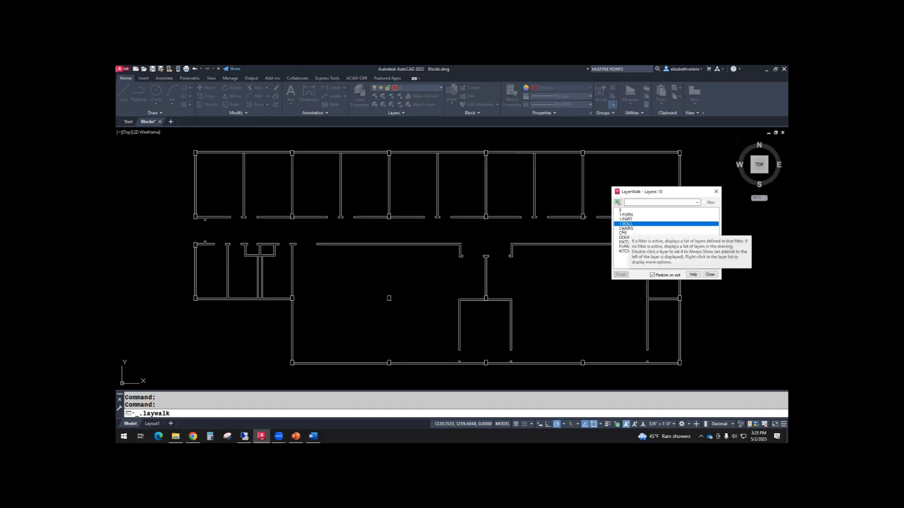
left_click(623, 229)
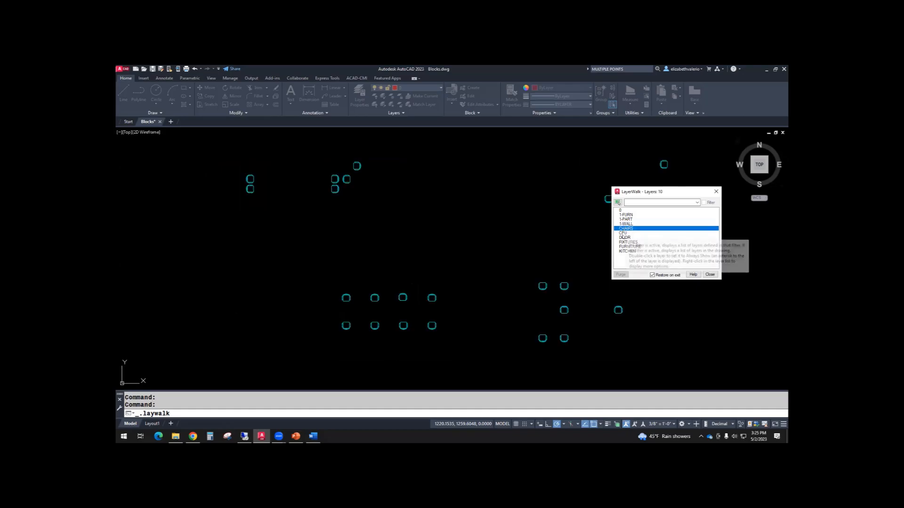
left_click(622, 233)
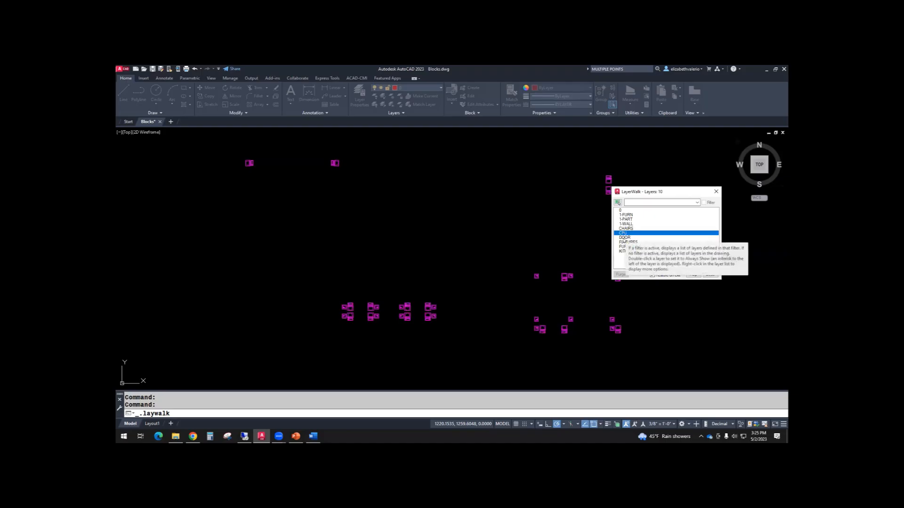
key("Down")
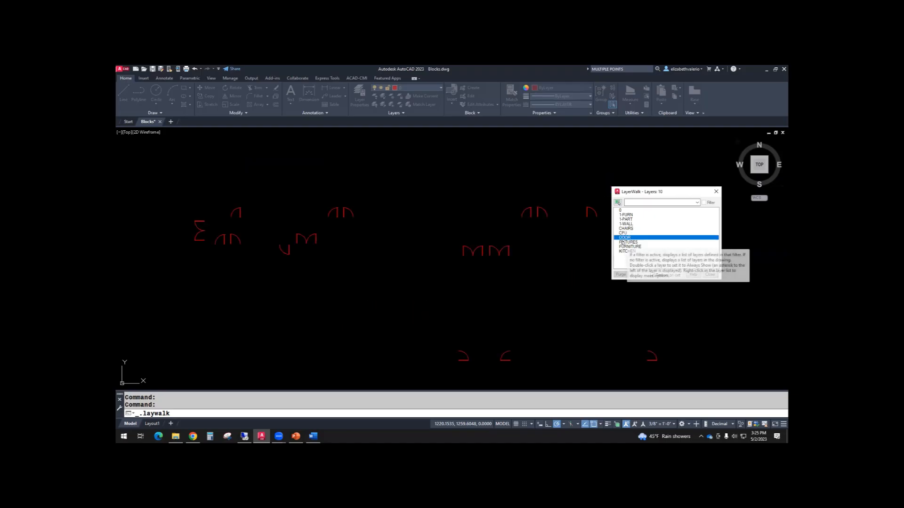
left_click(622, 242)
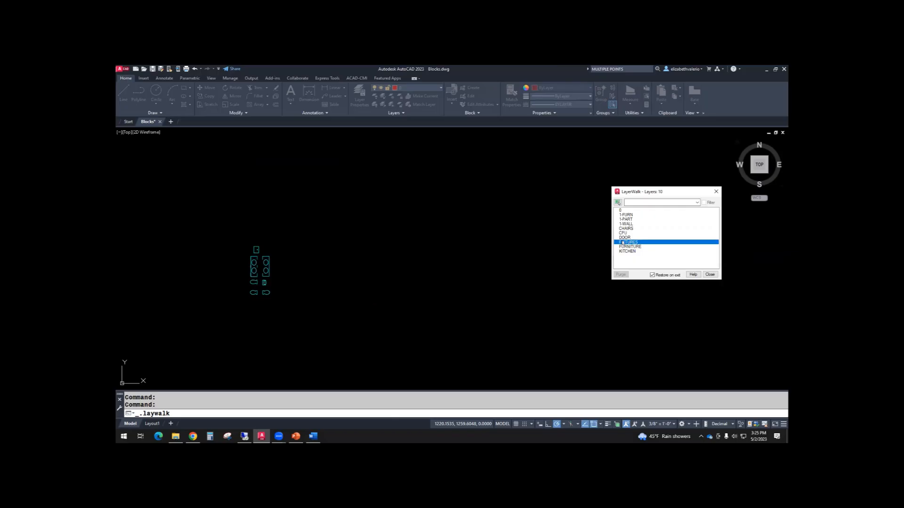
left_click(623, 247)
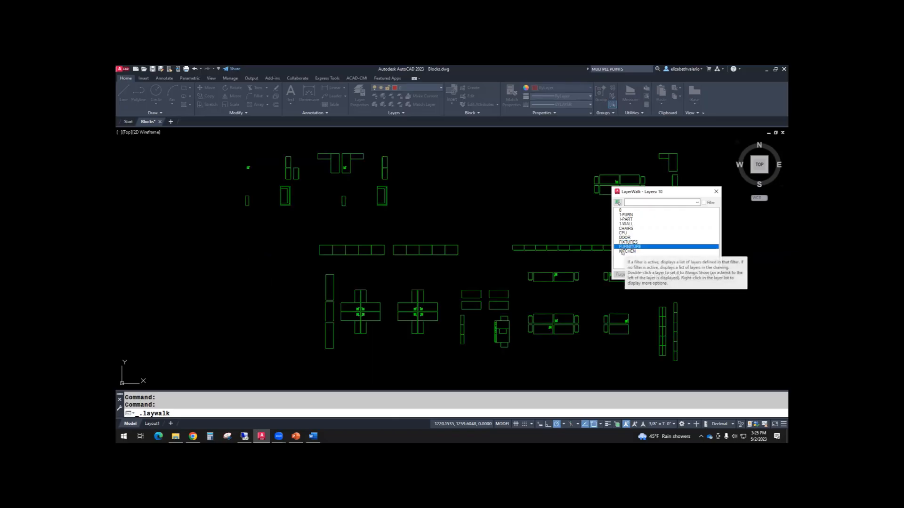
left_click(622, 252)
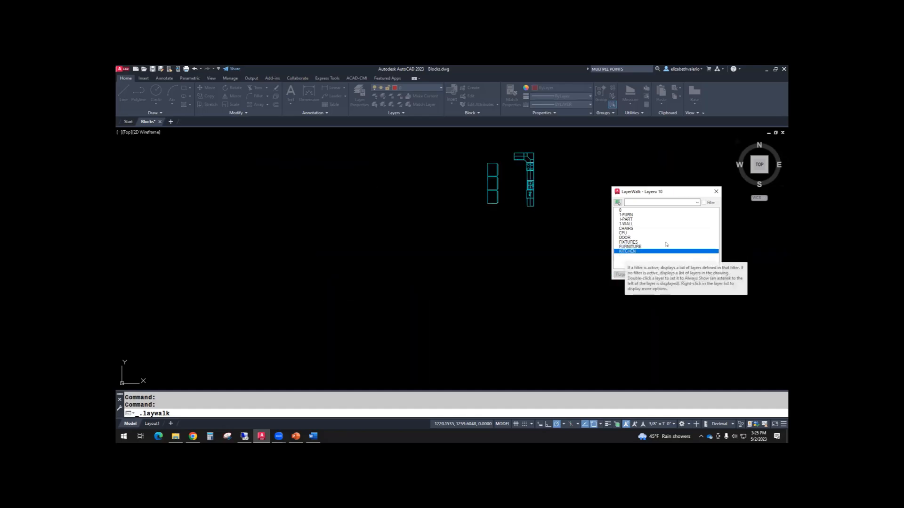
- Walk back through the layers from FURNITURE to 1-WALL, and forward again to KITCHEN, comparing what each contains
left_click(632, 247)
left_click(629, 242)
left_click(627, 237)
left_click(626, 233)
left_click(625, 229)
left_click(625, 224)
left_click(624, 227)
left_click(624, 233)
left_click(624, 237)
left_click(624, 242)
left_click(622, 247)
left_click(622, 252)
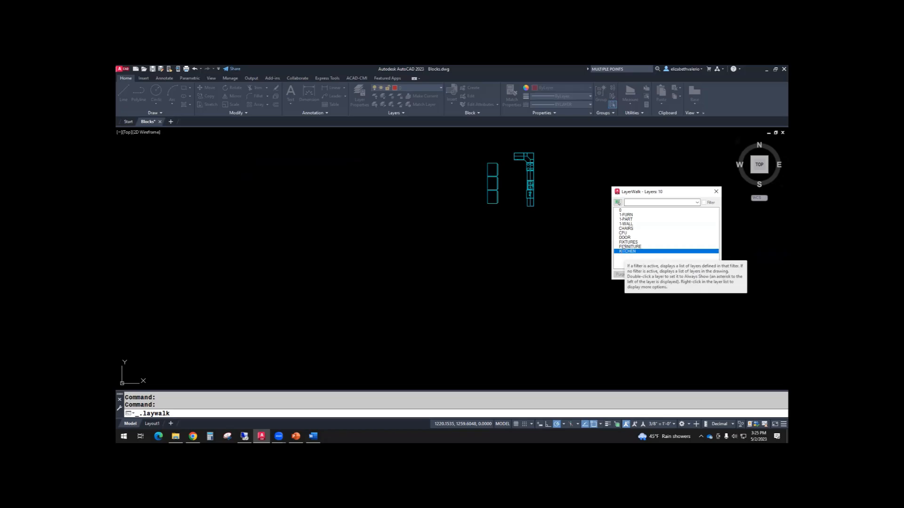
- Review the layers from FURNITURE back to CHAIRS individually, and return through FIXTURES and FURNITURE to KITCHEN
left_click(622, 247)
left_click(624, 242)
left_click(625, 237)
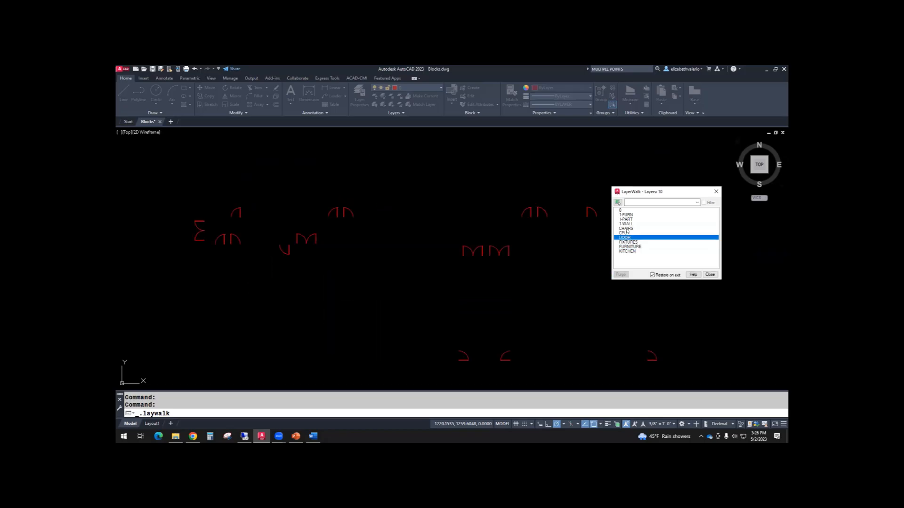
left_click(622, 233)
left_click(626, 228)
left_click(623, 242)
left_click(623, 247)
left_click(621, 250)
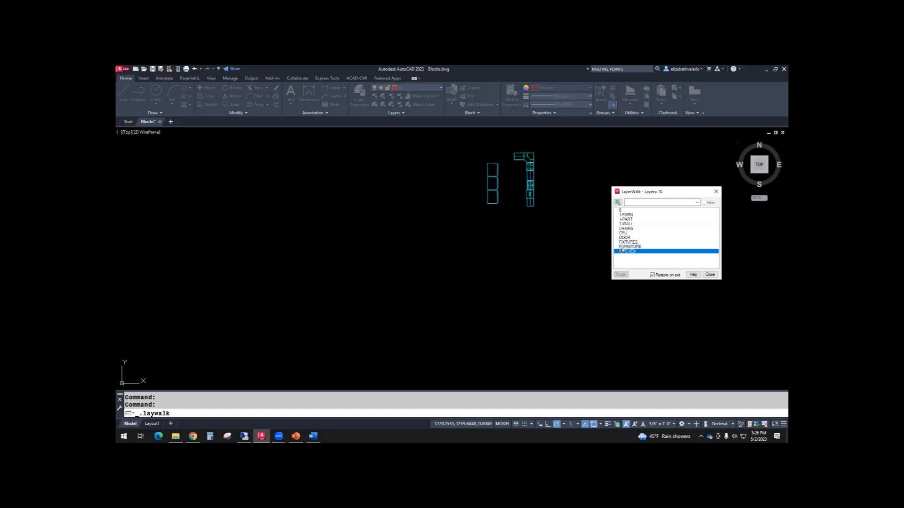
- Switch the isolated layer between FURNITURE and FIXTURES, and finish with only the CPU layer shown
left_click(622, 246)
left_click(626, 243)
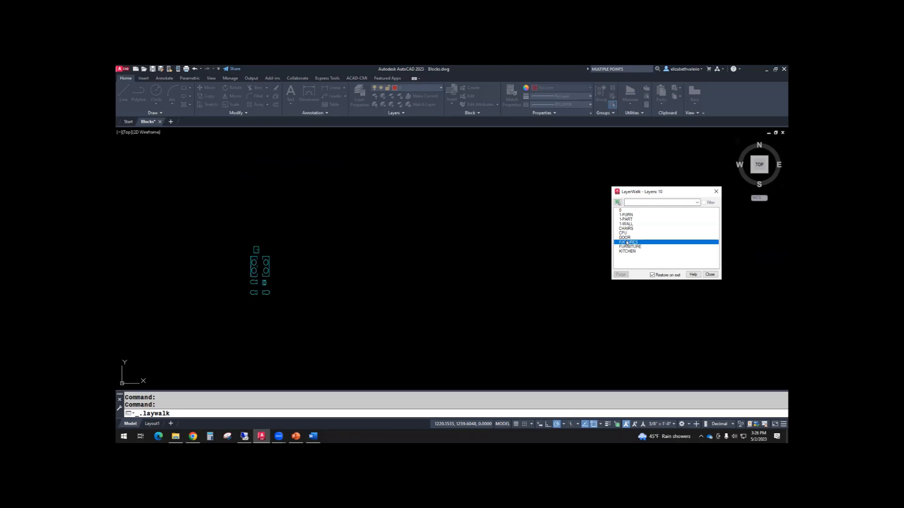
left_click(626, 246)
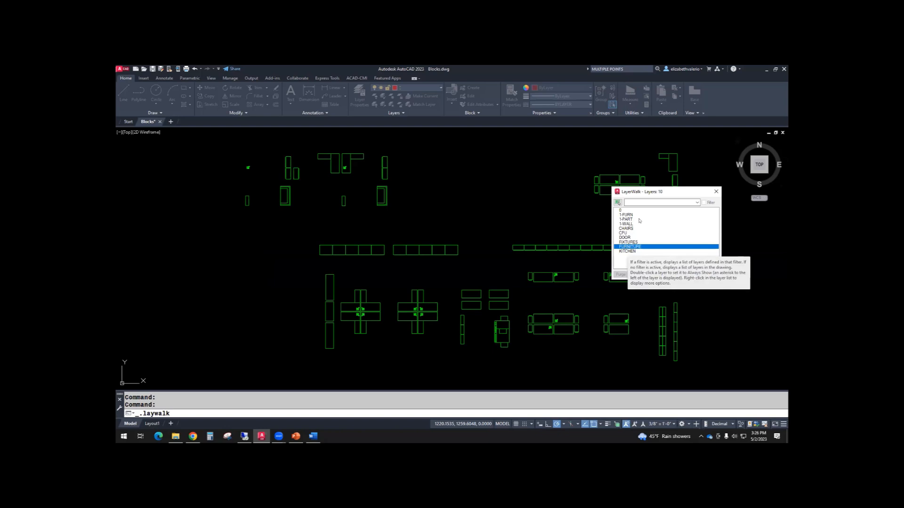
left_click(678, 234)
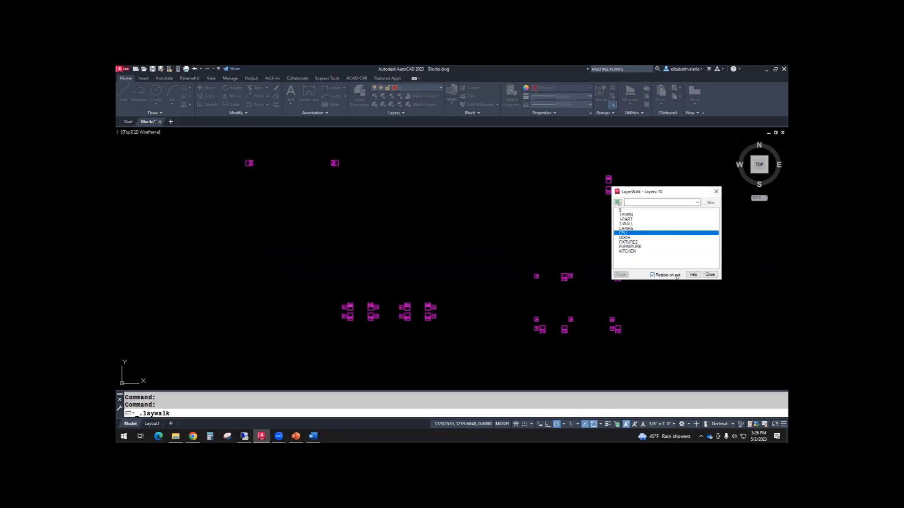
- Exit Layer Walk, open the Layer Properties Manager and enlarge it so that all layer columns fit
left_click(717, 193)
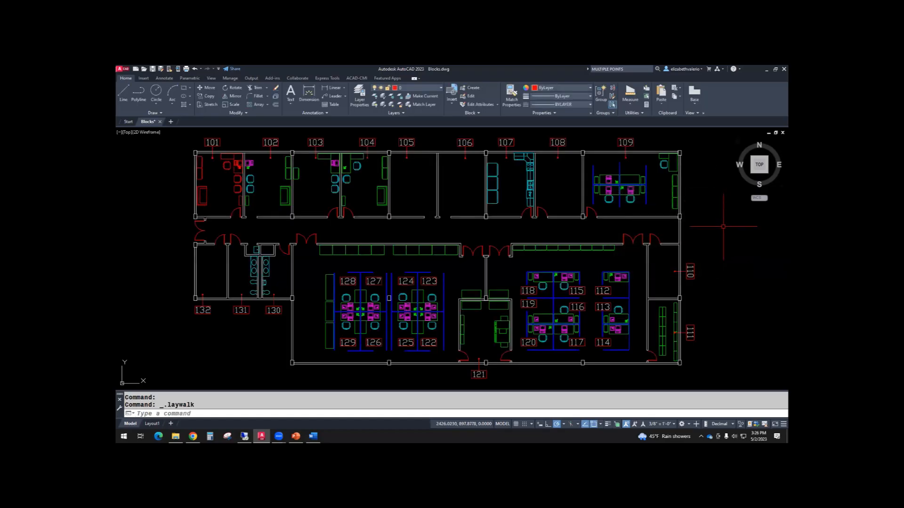
middle_click_drag(727, 224, 720, 226)
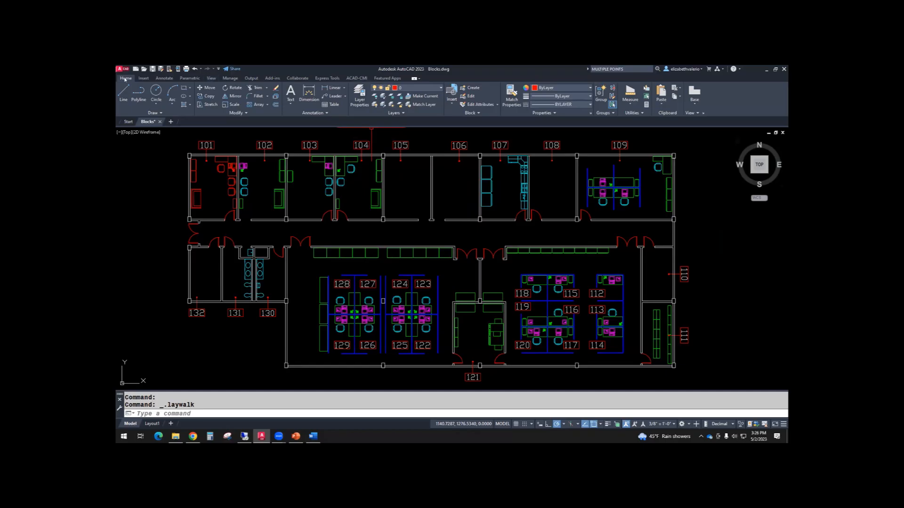
left_click(359, 97)
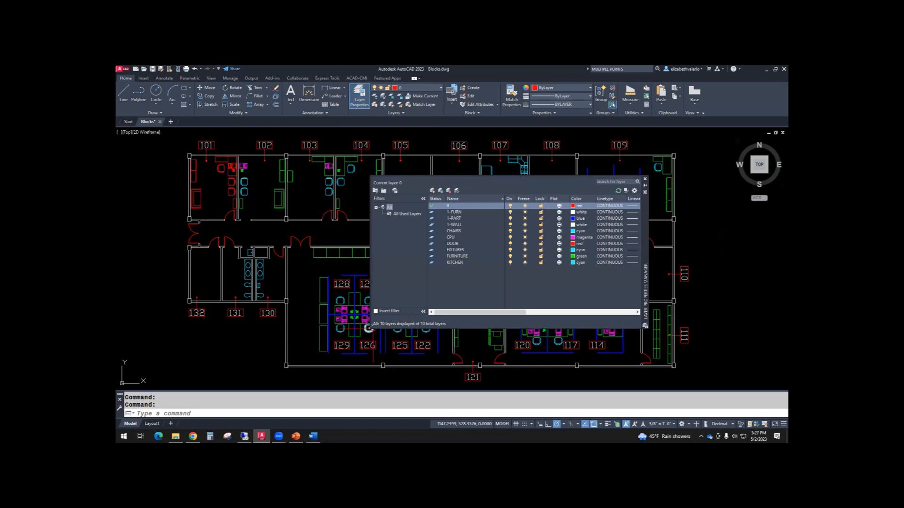
left_click_drag(369, 328, 182, 366)
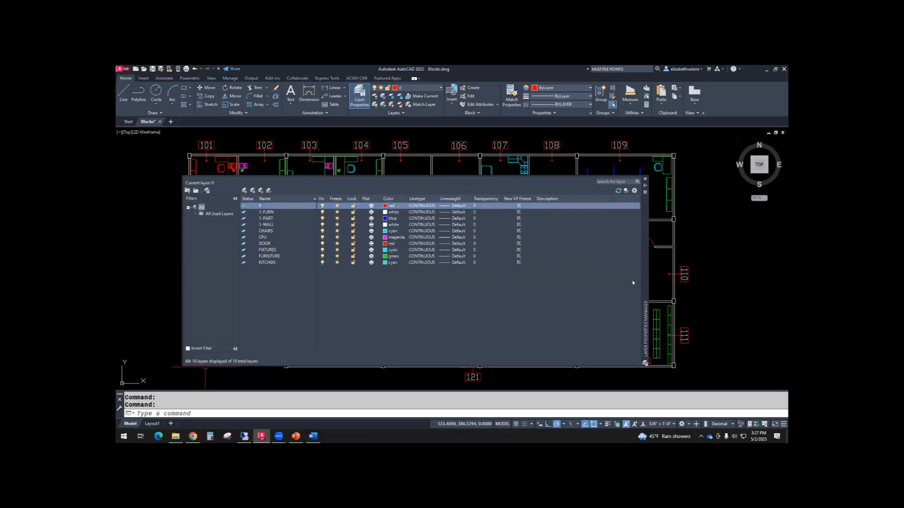
left_click_drag(645, 265, 662, 267)
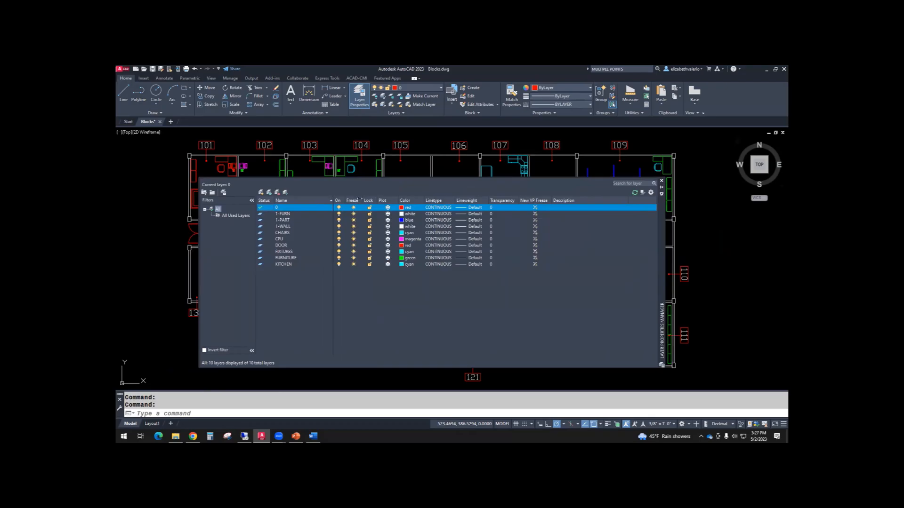
- Widen and narrow columns in the layer list, and move the manager clear of the floor plan's west rooms
left_click_drag(359, 200, 413, 200)
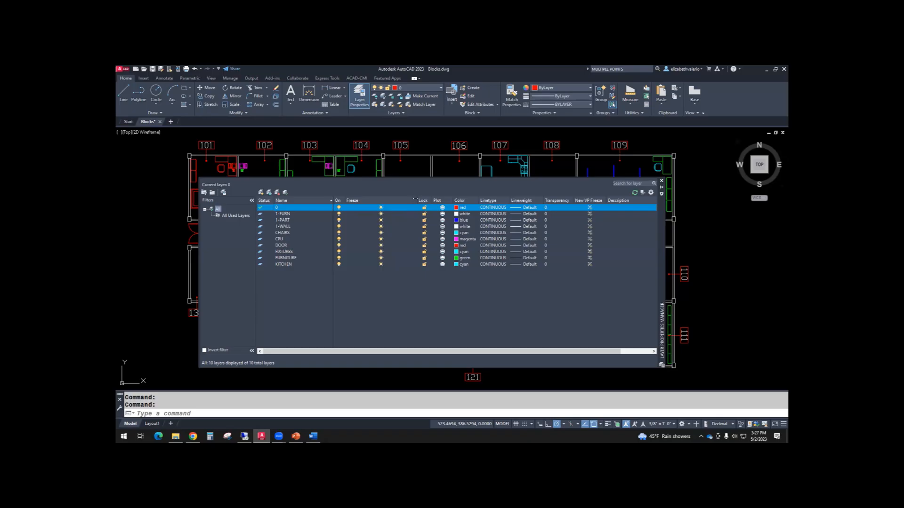
left_click_drag(415, 199, 372, 198)
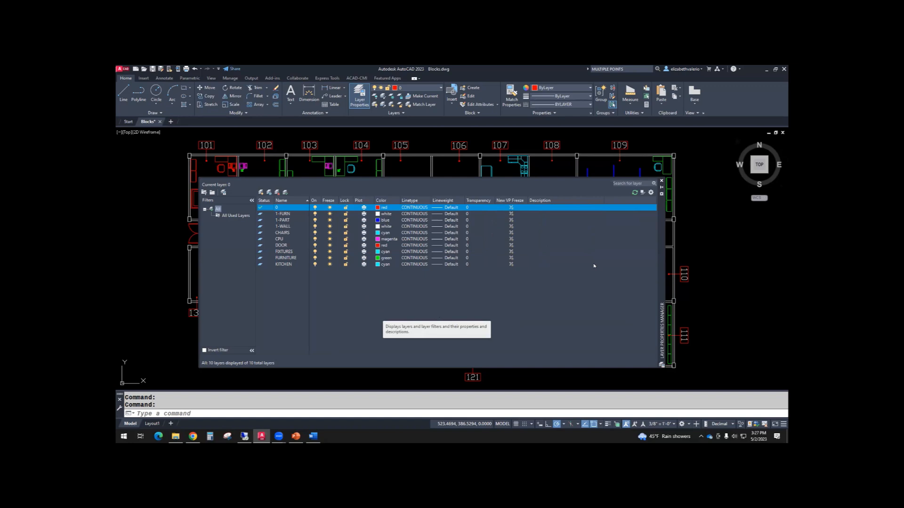
left_click_drag(660, 234, 723, 231)
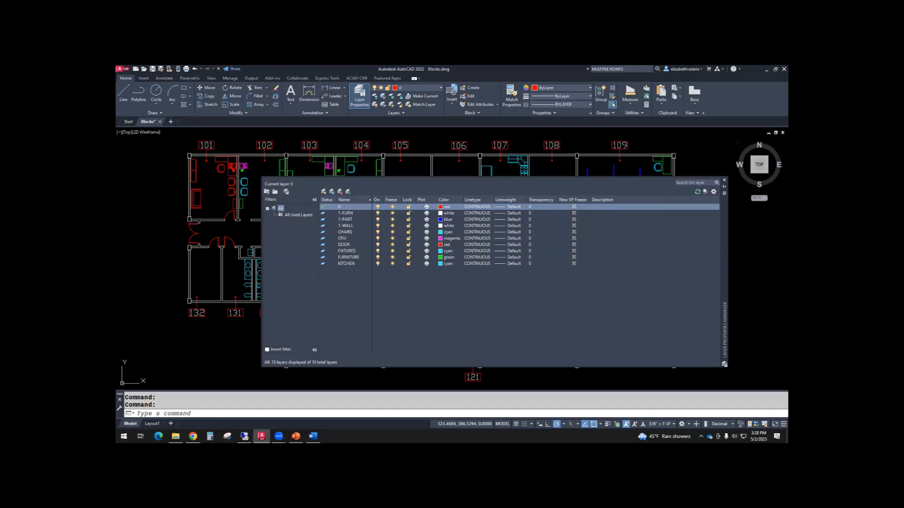
- Draw a five-segment zigzag line on layer 0 in the empty area west of rooms 101 and 132
middle_click_drag(135, 224, 154, 231)
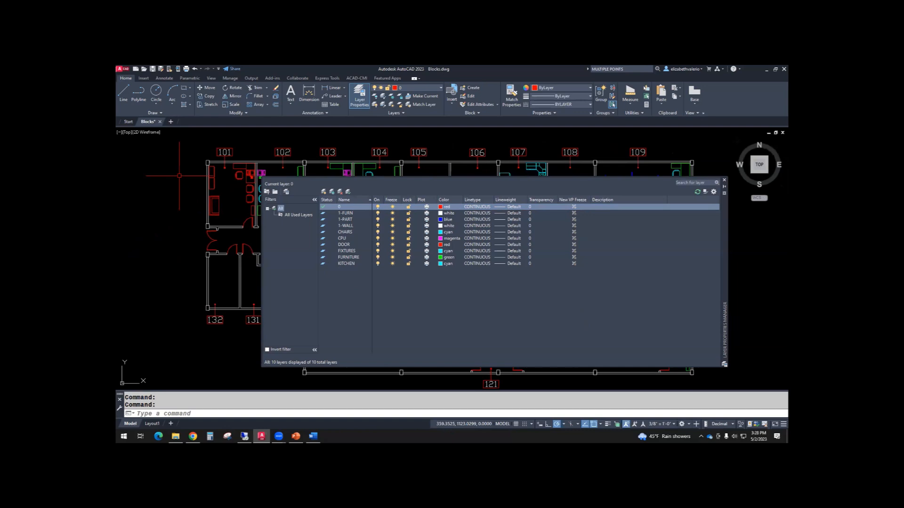
type("l")
key("Return")
left_click(138, 183)
left_click(127, 216)
left_click(163, 235)
left_click(133, 258)
left_click(169, 285)
left_click(142, 307)
key("Return")
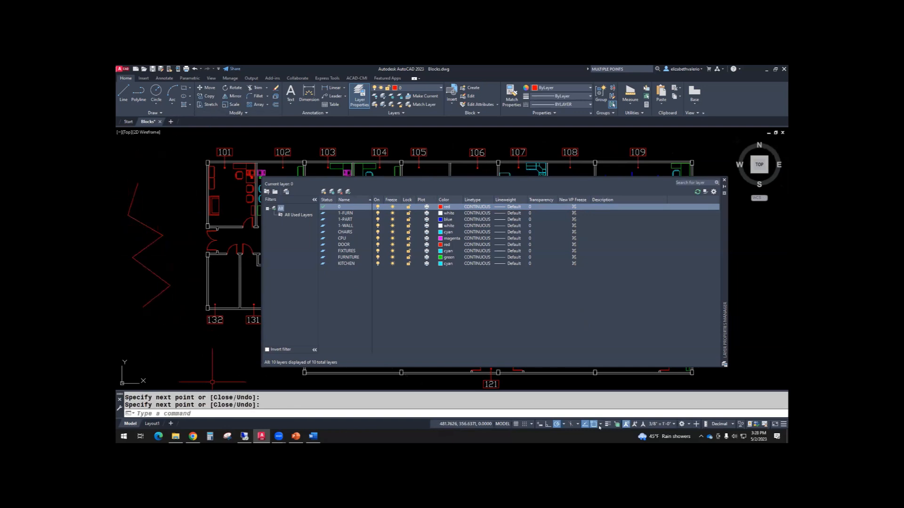
- Turn off polar tracking, object snap tracking and object snap
left_click(557, 424)
left_click(585, 424)
left_click(593, 424)
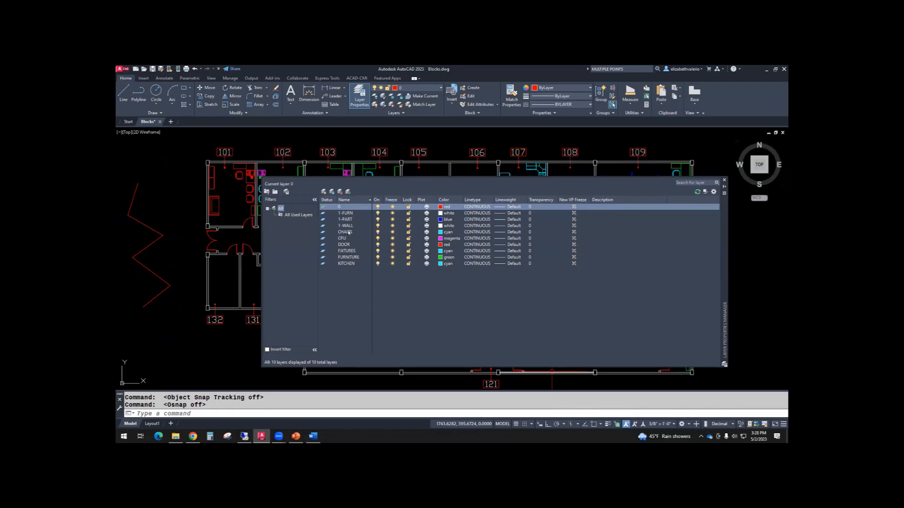
- Make CHAIRS the current layer and draw a second zigzag line between the first one and the floor plan
double_click(324, 233)
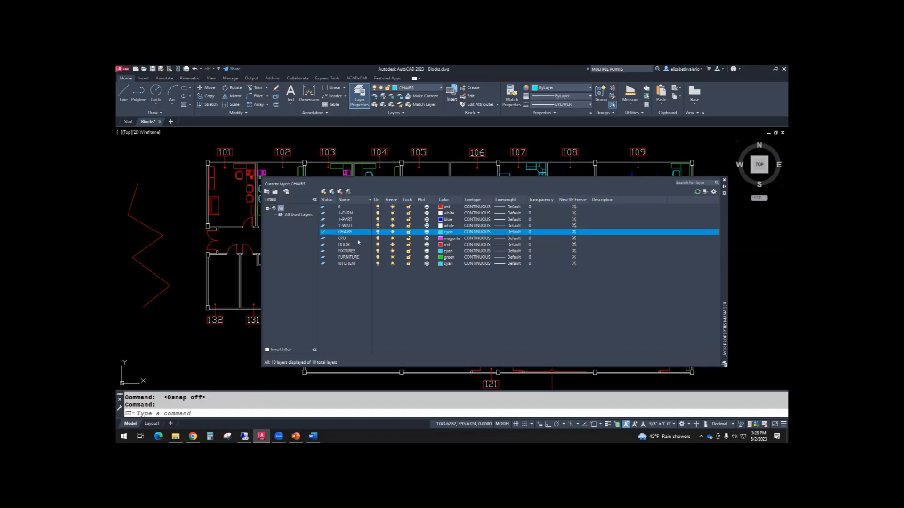
type("1")
key("Return")
left_click(181, 185)
left_click(163, 213)
left_click(193, 230)
left_click(178, 250)
left_click(187, 269)
left_click(161, 299)
left_click(191, 315)
left_click(168, 349)
key("Return")
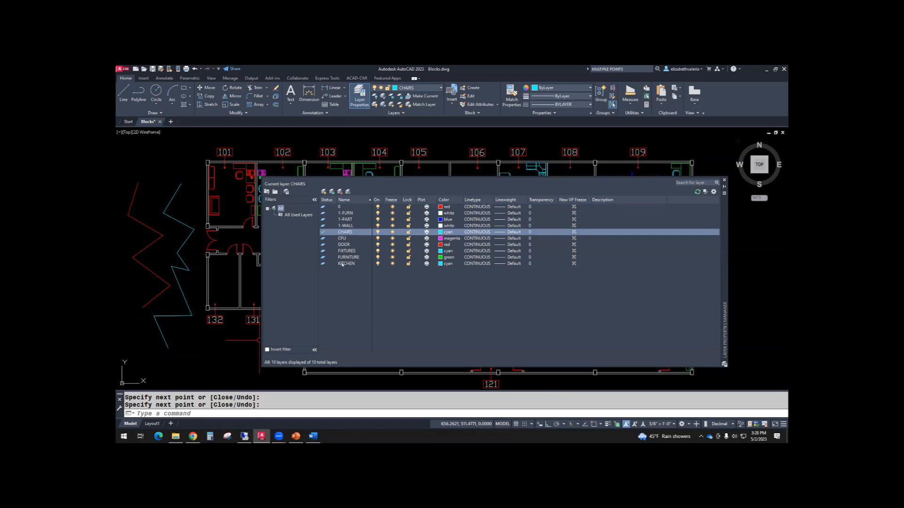
- Make DOOR the current layer
left_click(343, 245)
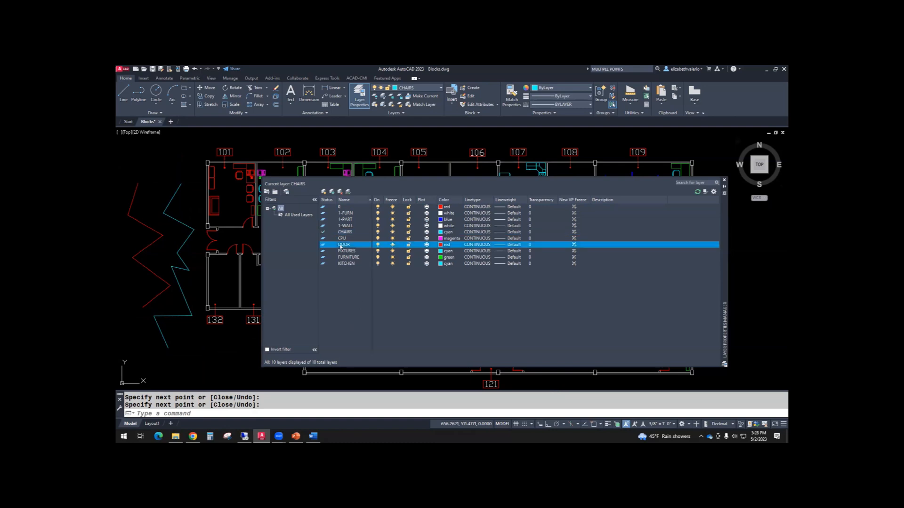
left_click(348, 192)
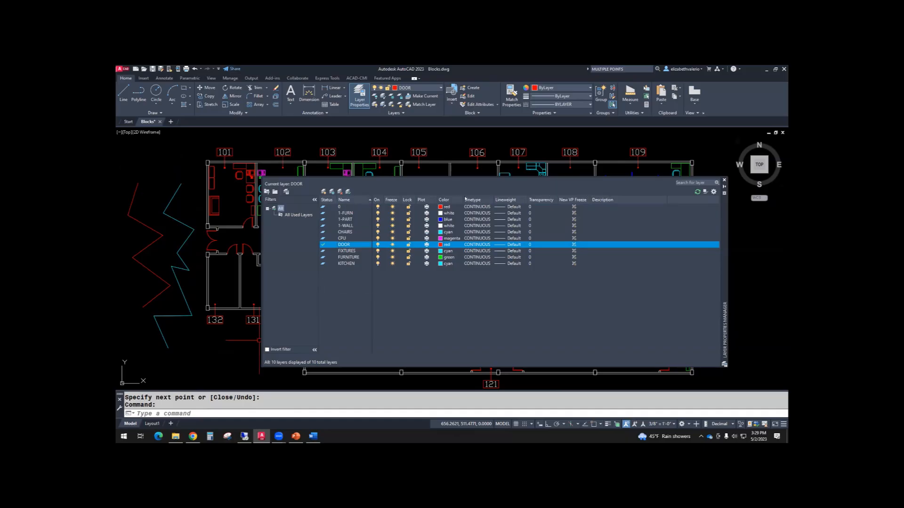
- Sort the layer list by status and by name in both directions, by color, and back to ascending name order
left_click(326, 200)
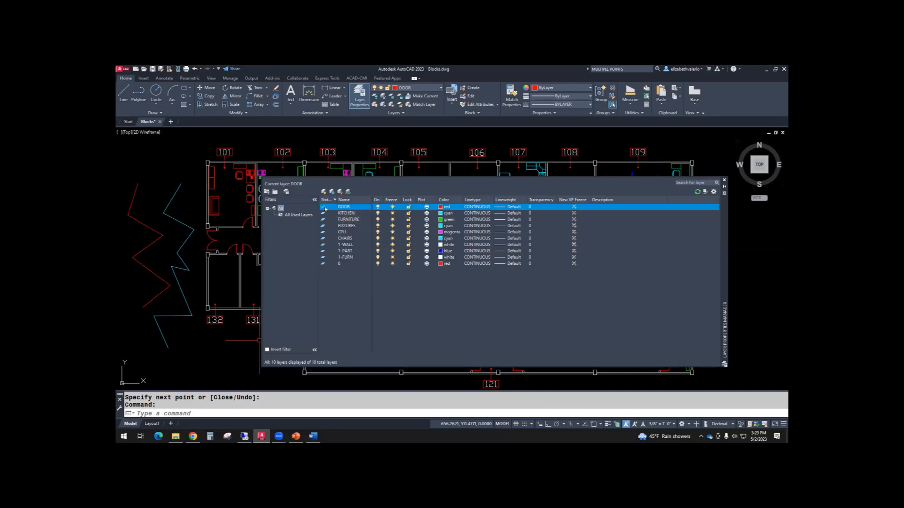
left_click(325, 200)
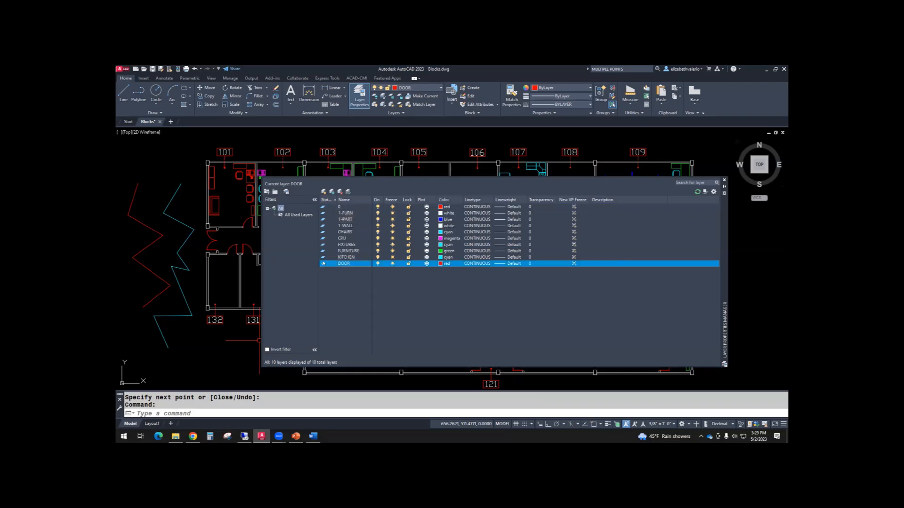
left_click(354, 199)
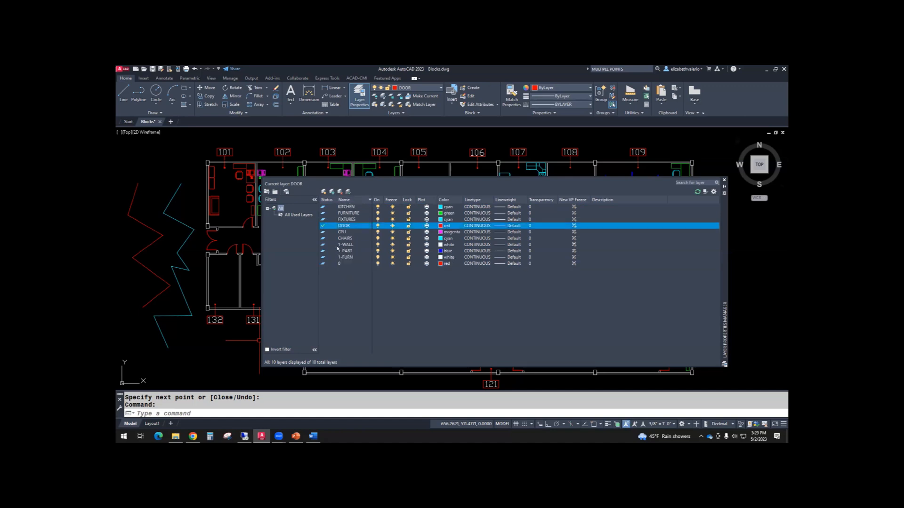
left_click(349, 200)
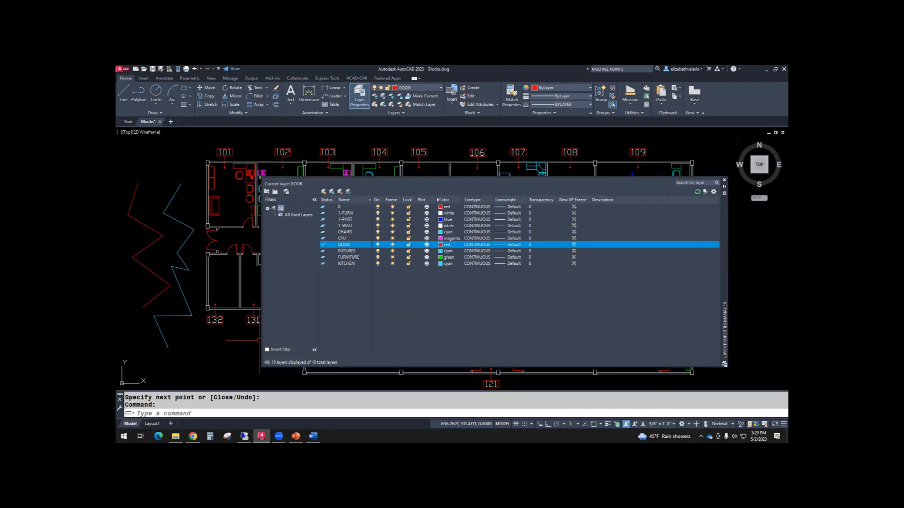
left_click(449, 201)
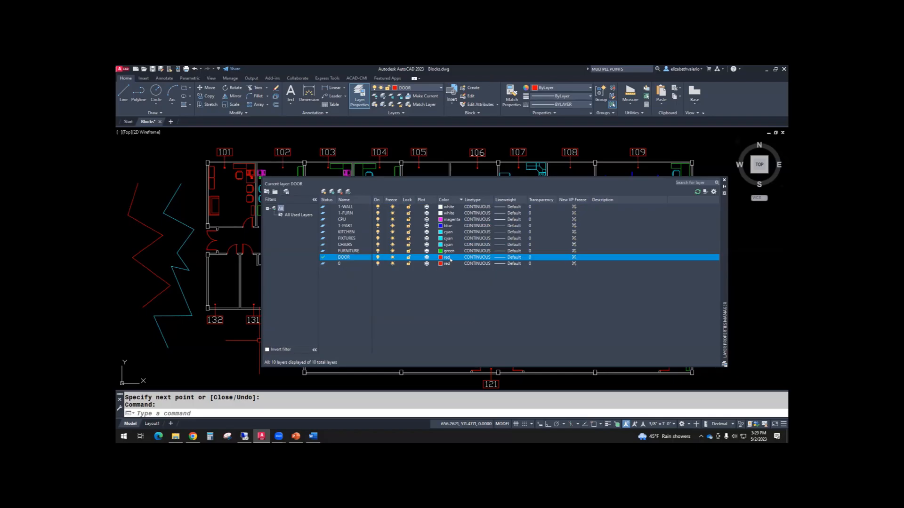
left_click(352, 200)
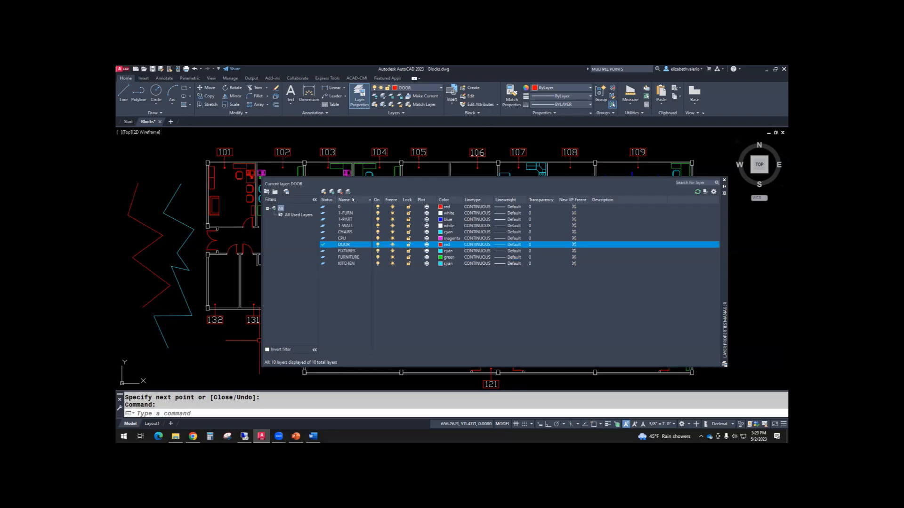
left_click(342, 207)
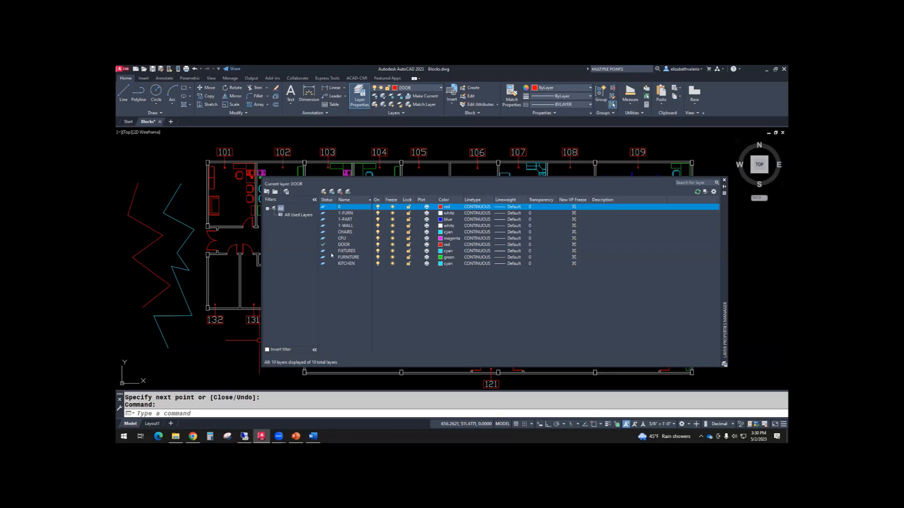
right_click(348, 213)
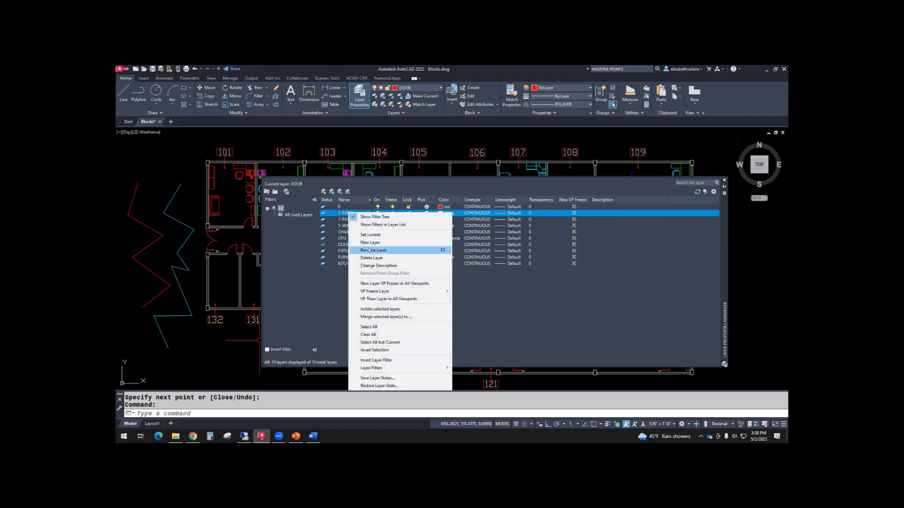
left_click(338, 292)
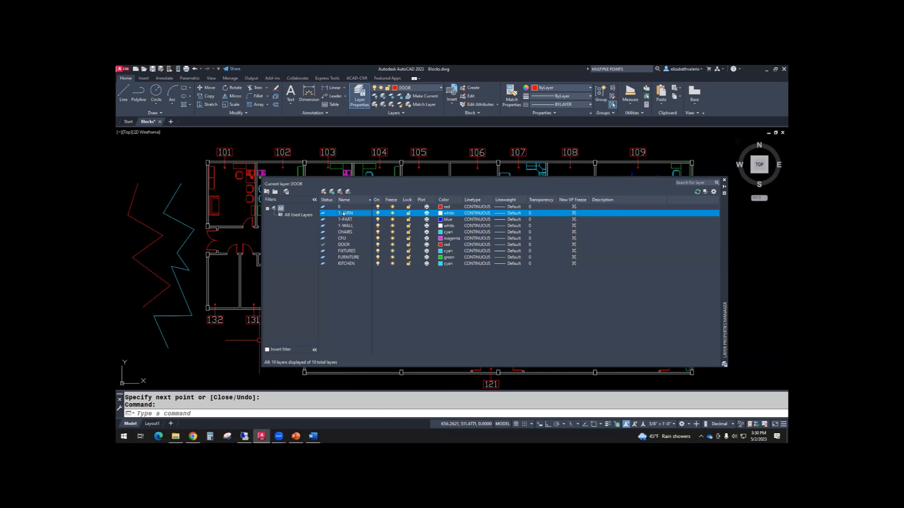
- Rename the layers 1-PART, 1-WALL and 1-FURN to PART, WALL and FURN
left_click(344, 220)
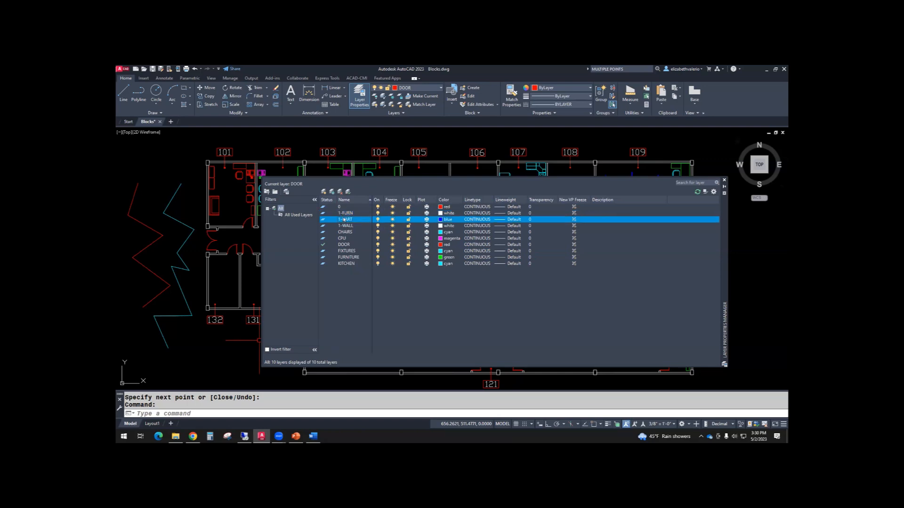
left_click(344, 219)
left_click(348, 226)
left_click(346, 226)
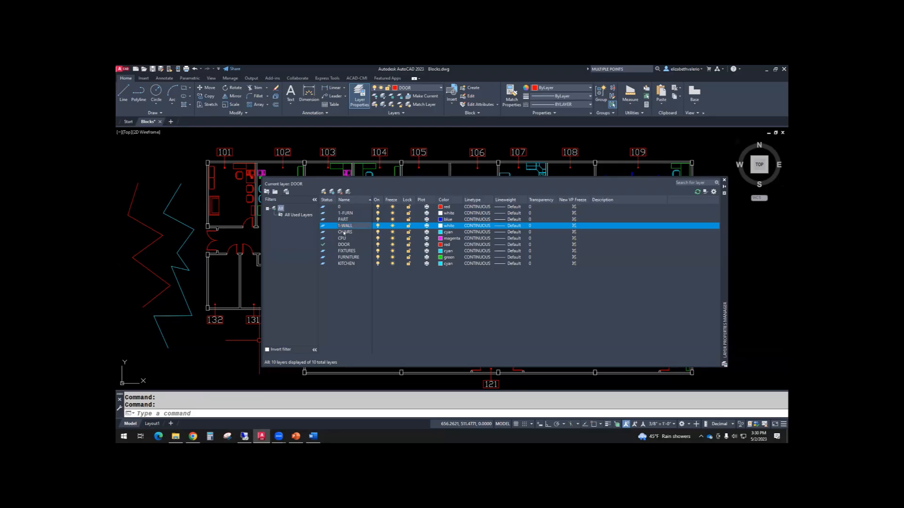
left_click(347, 213)
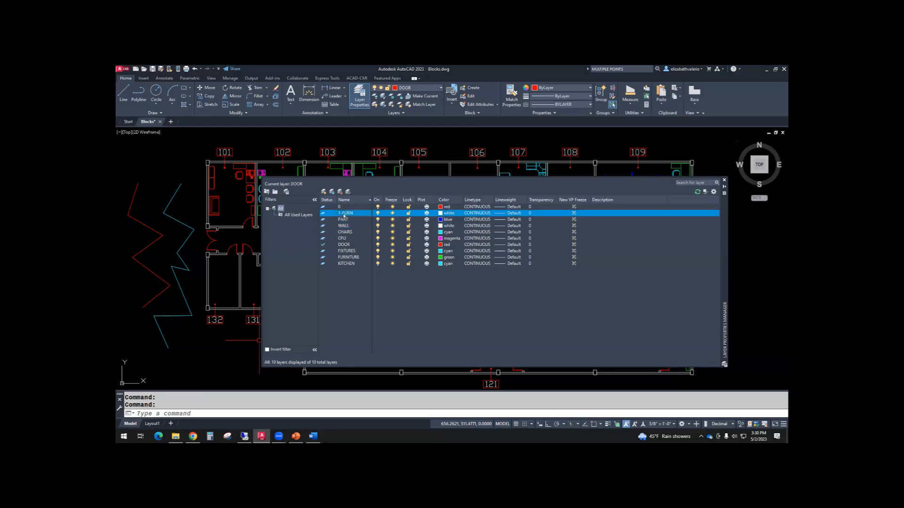
key("Delete")
key("Return")
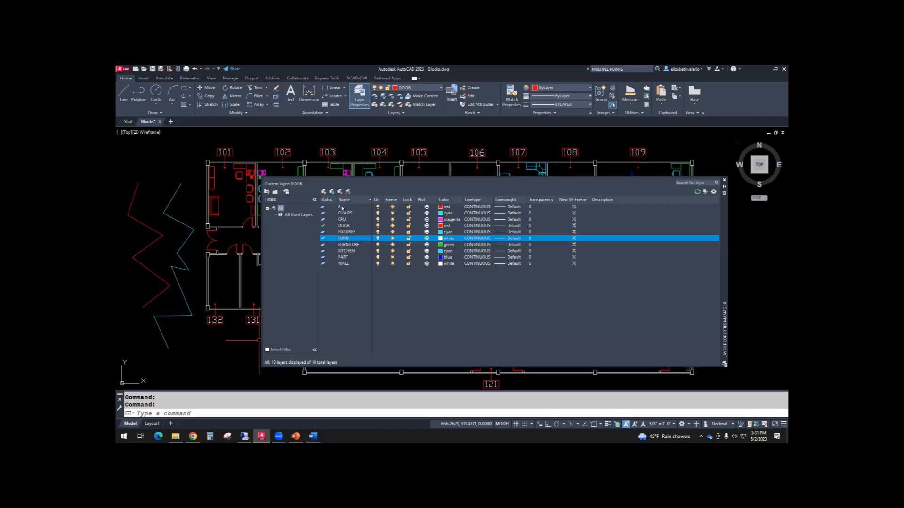
- Locate the PART and FURN layers by their initial letters, starting from layer 0 each time and returning to it
left_click(342, 208)
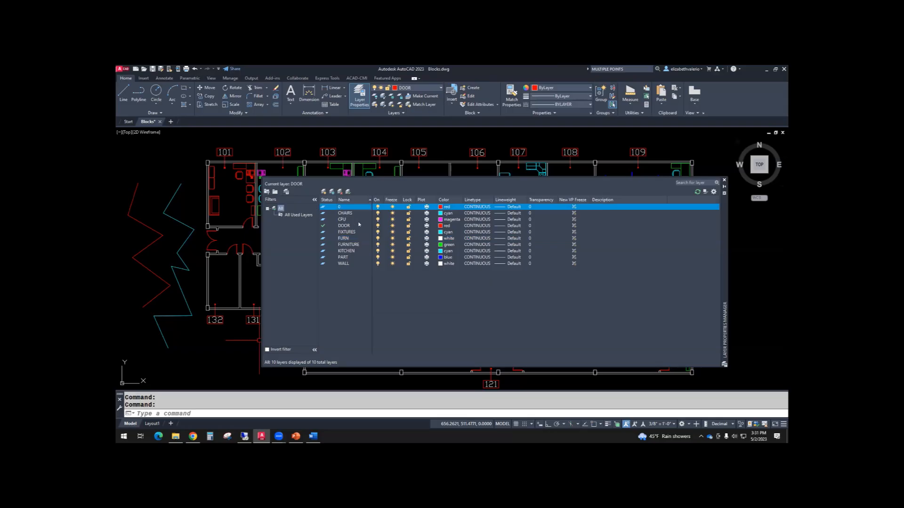
key("p")
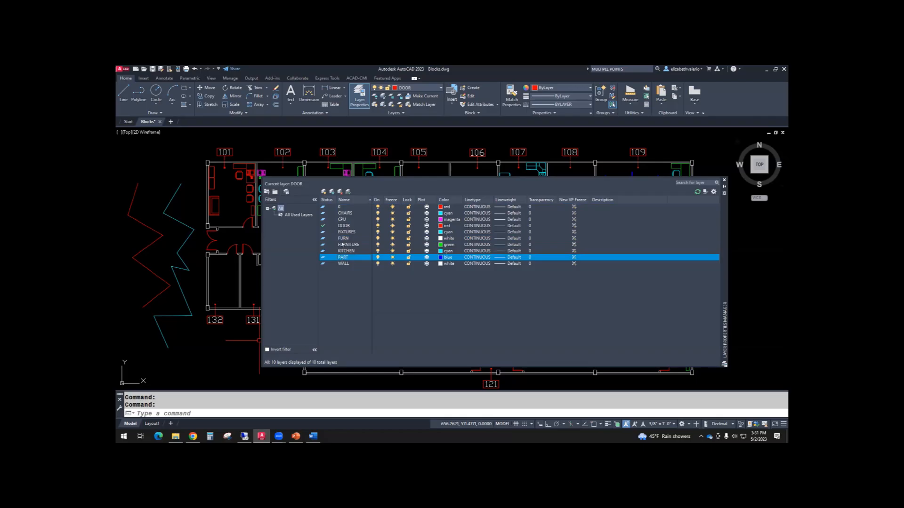
left_click(344, 208)
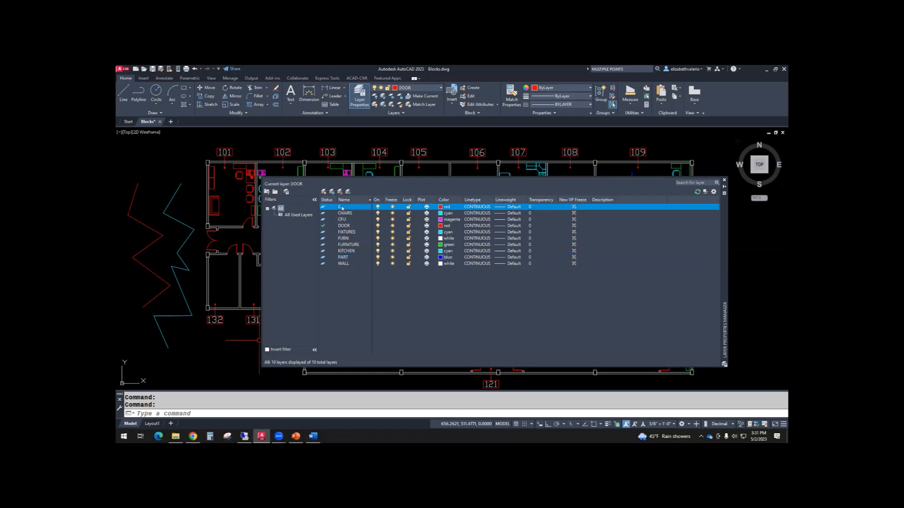
key("p")
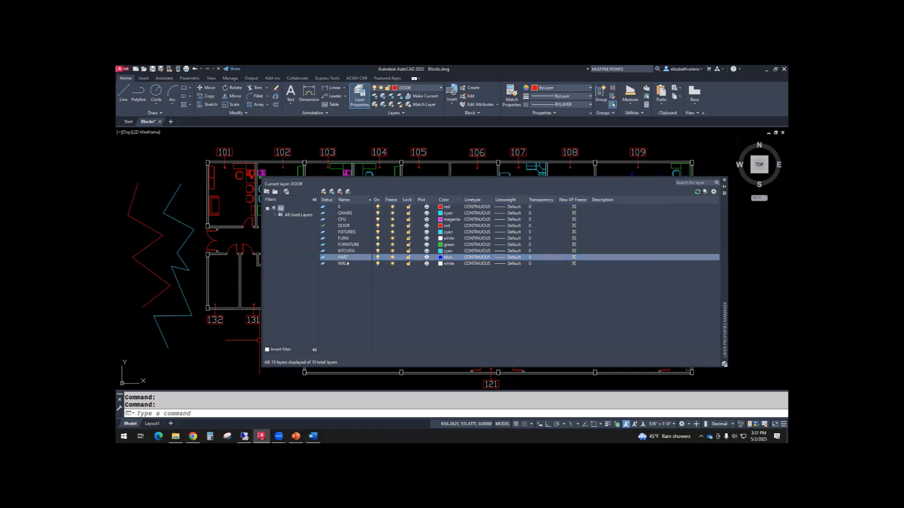
left_click(350, 207)
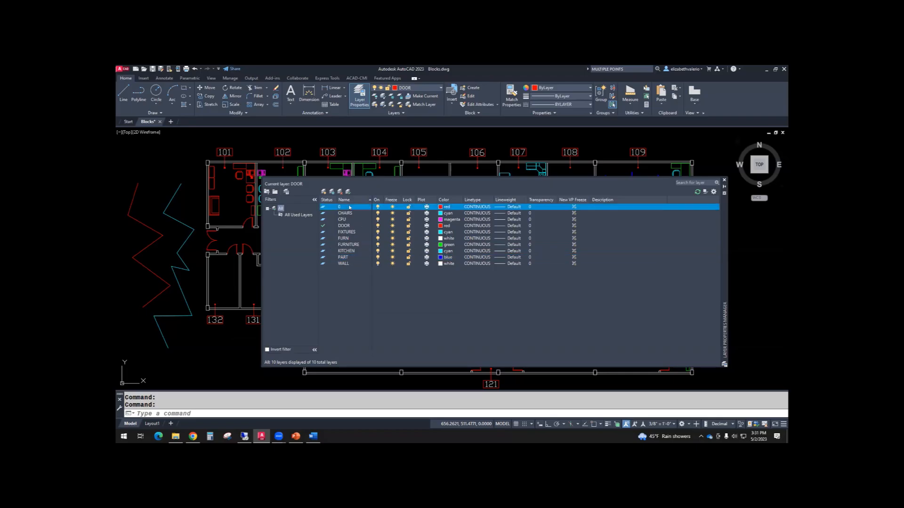
key("f")
key("u")
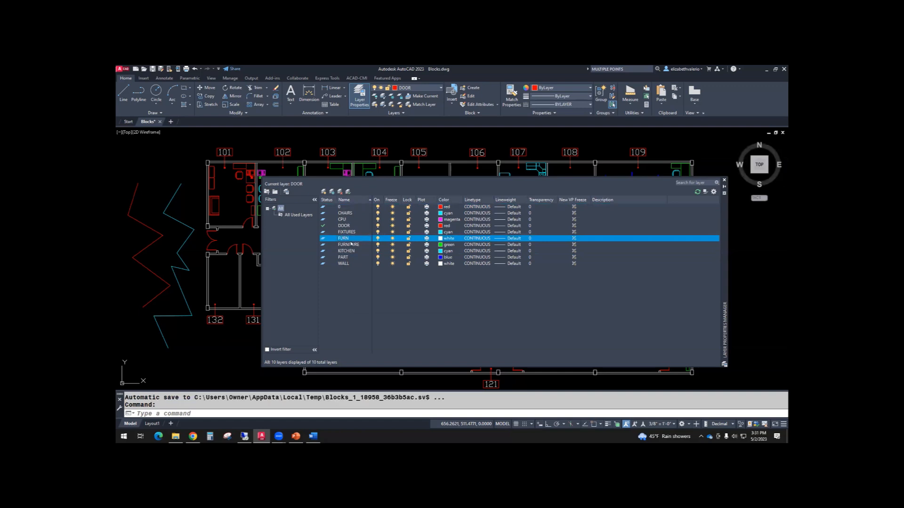
left_click(357, 207)
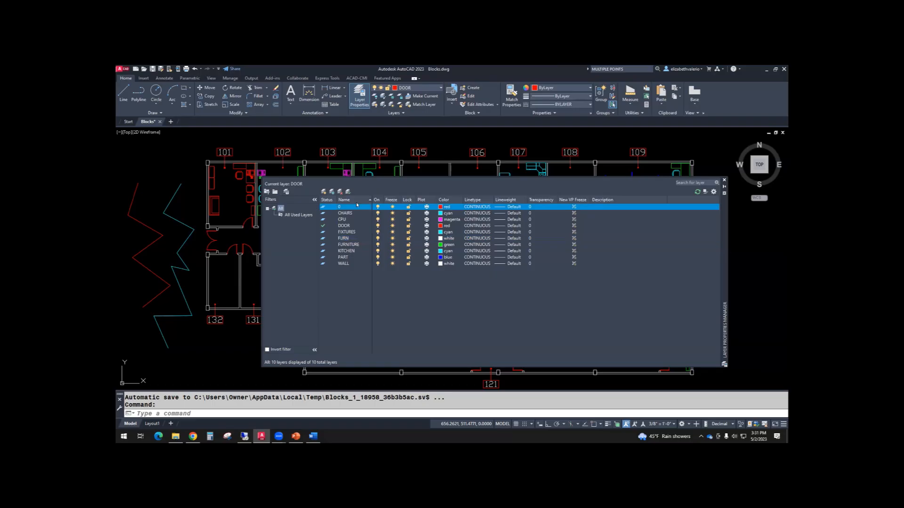
- Locate the KITCHEN layer by its initial letter, and search the layer list for names starting with f and fu, clearing the search
key("k")
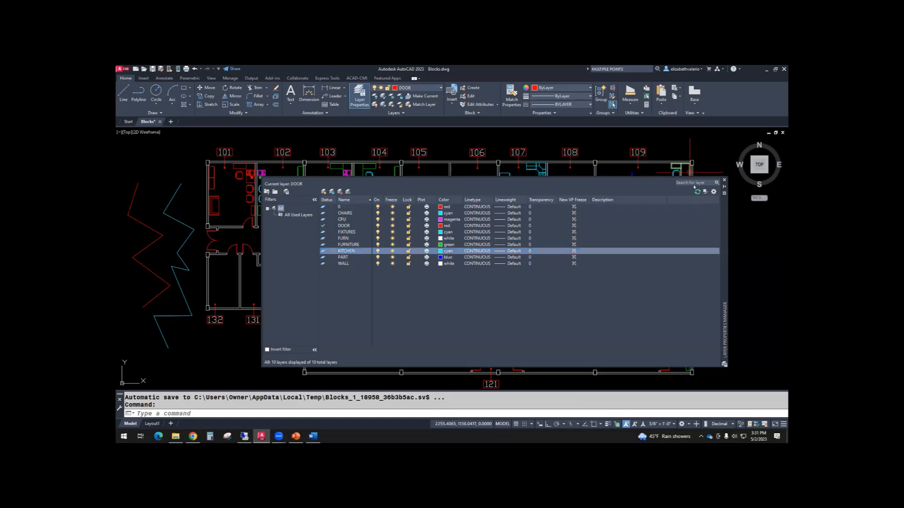
left_click(675, 182)
type("f")
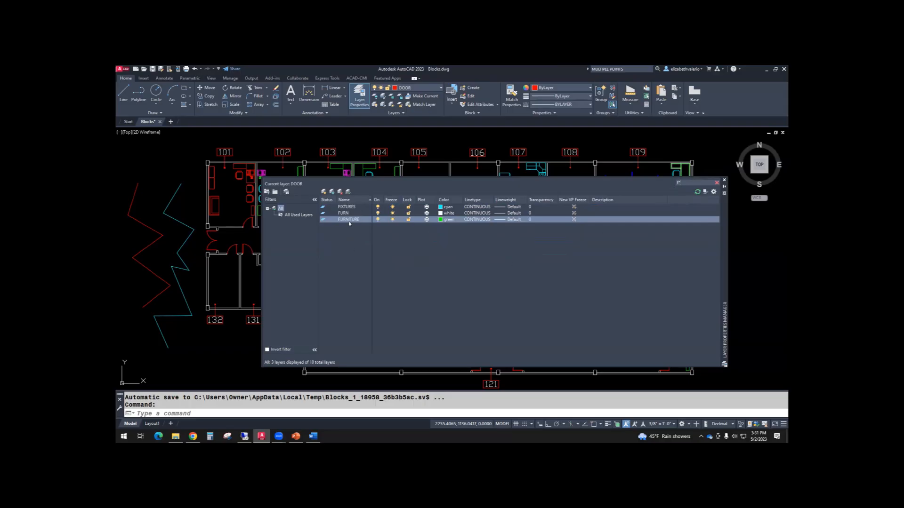
type("u")
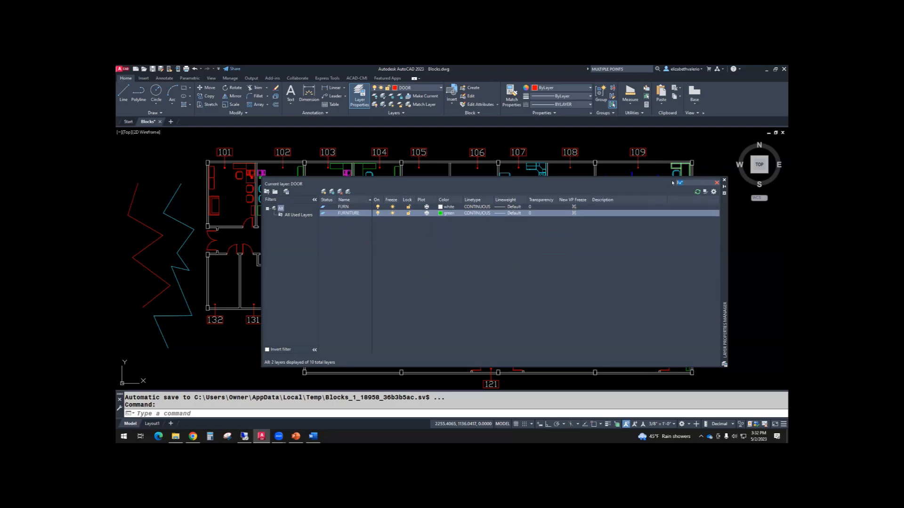
left_click(717, 183)
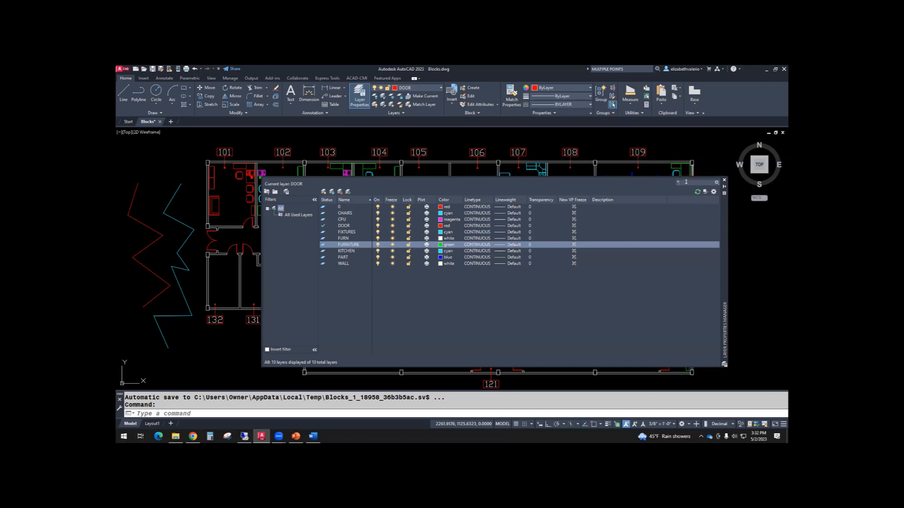
- Search the layer list for names ending in s and for names containing ur using asterisk wildcards, restoring the full list
type("s")
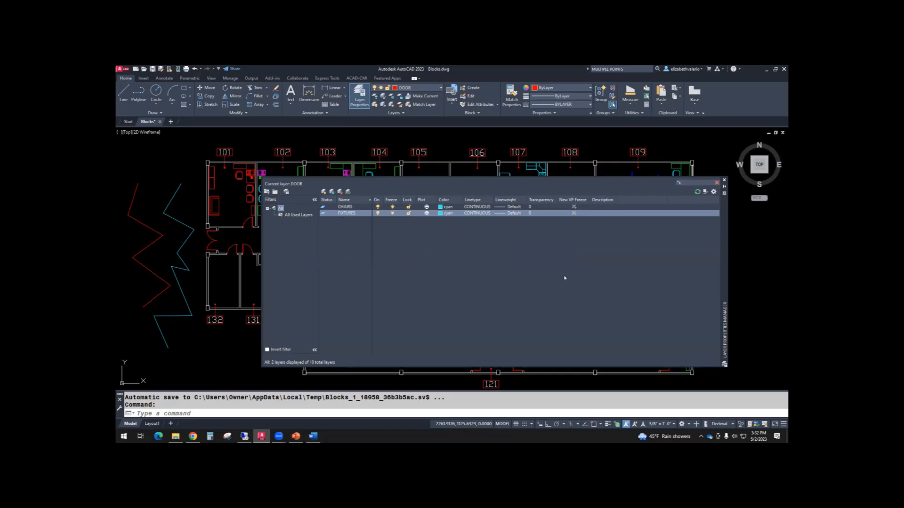
left_click(717, 183)
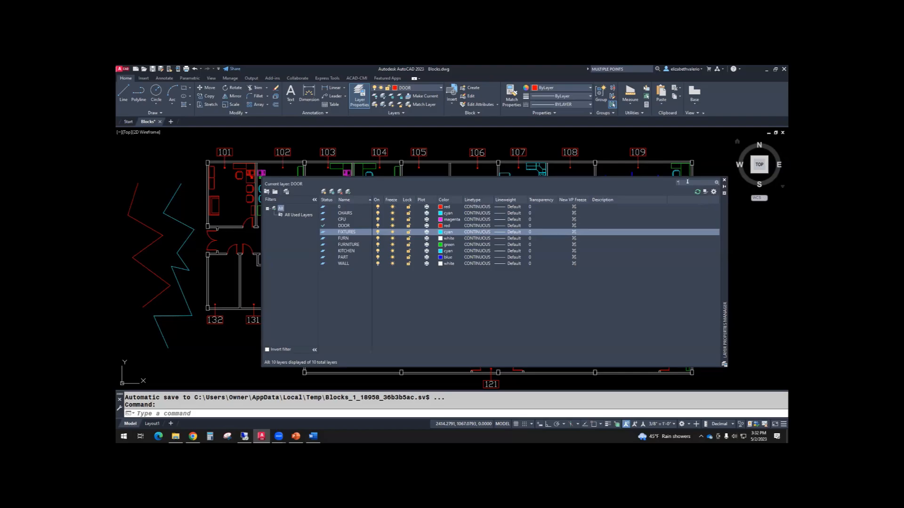
type("ur")
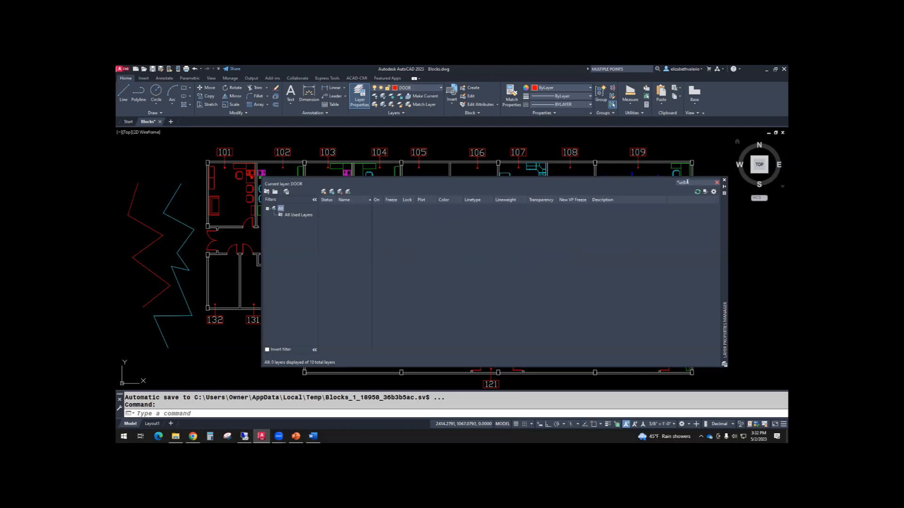
type("*")
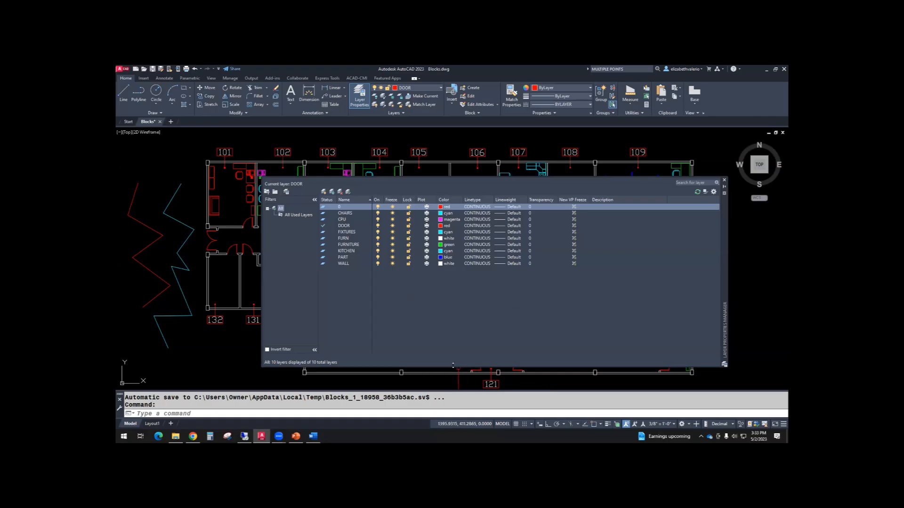
- Shrink the layer manager and move it clear of the floor plan so the drawing and all layers are both in view
left_click_drag(453, 288, 453, 289)
mouse_move(725, 236)
left_mouse_down()
mouse_move(766, 276)
mouse_move(780, 323)
left_mouse_up()
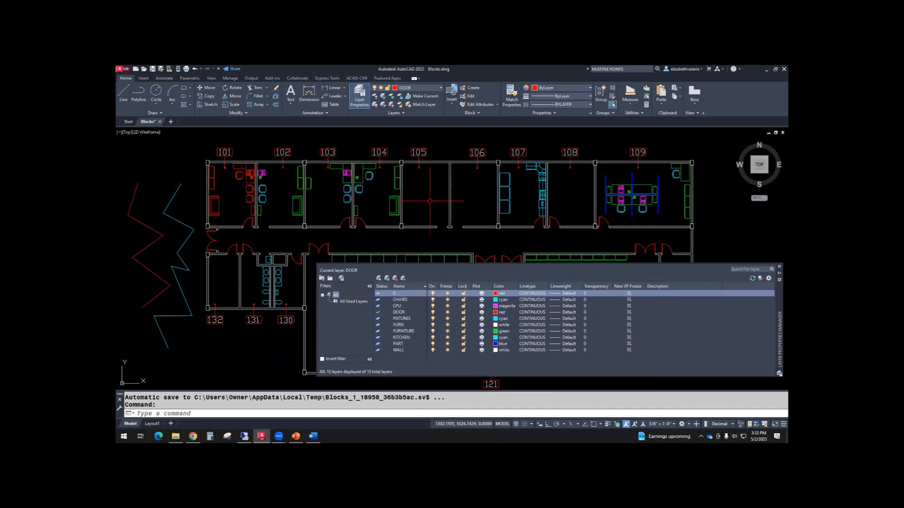
scroll(319, 175, "down", 2)
middle_click_drag(319, 175, 279, 175)
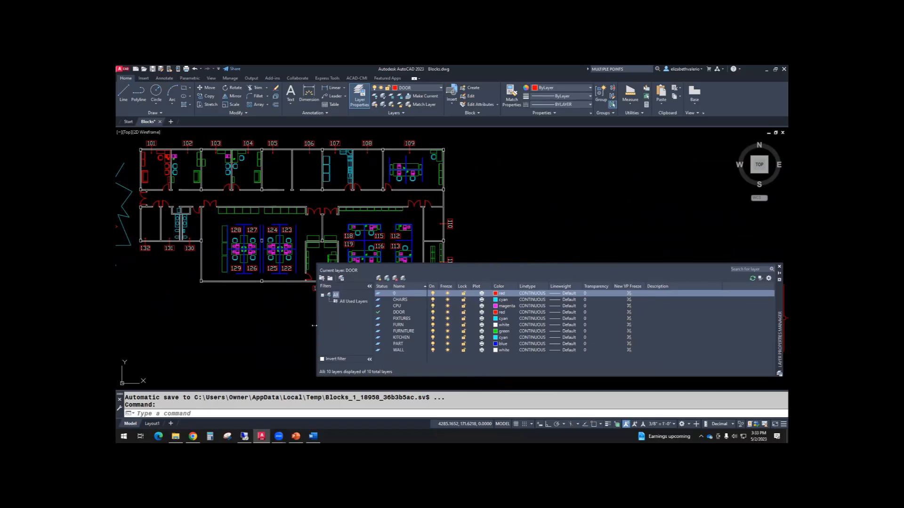
left_click_drag(314, 325, 402, 326)
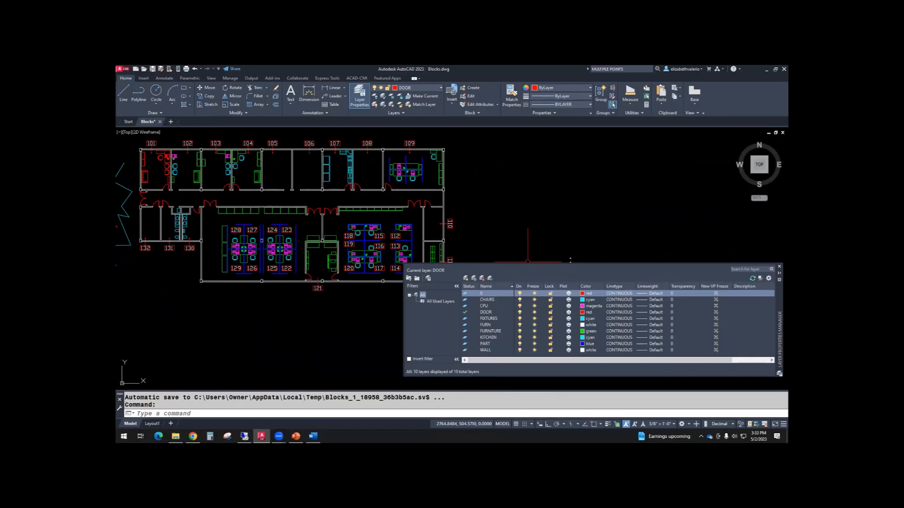
left_click_drag(570, 259, 570, 253)
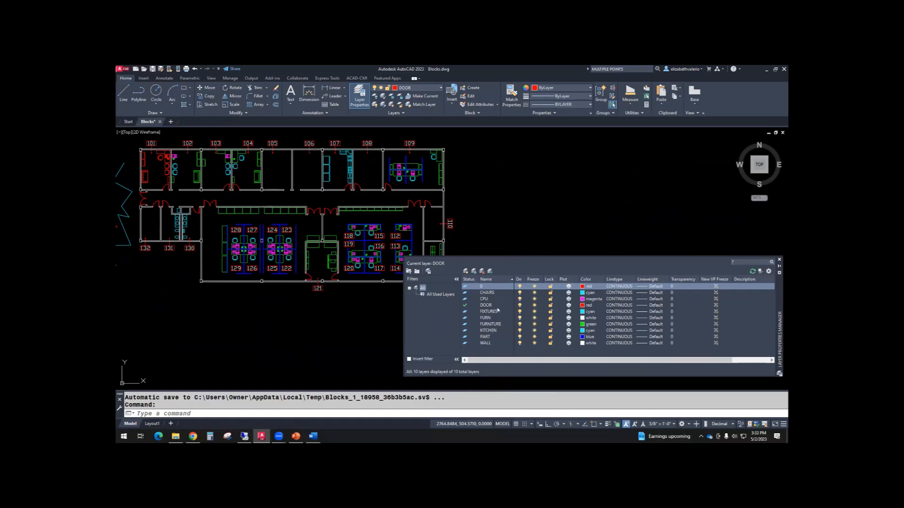
- Turn the WALL layer off and back on, and freeze and thaw it
left_click(487, 343)
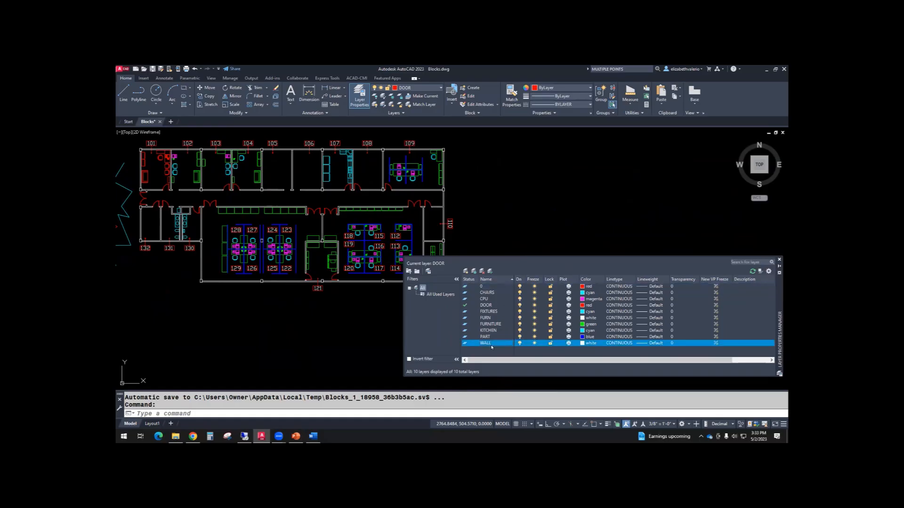
left_click(520, 343)
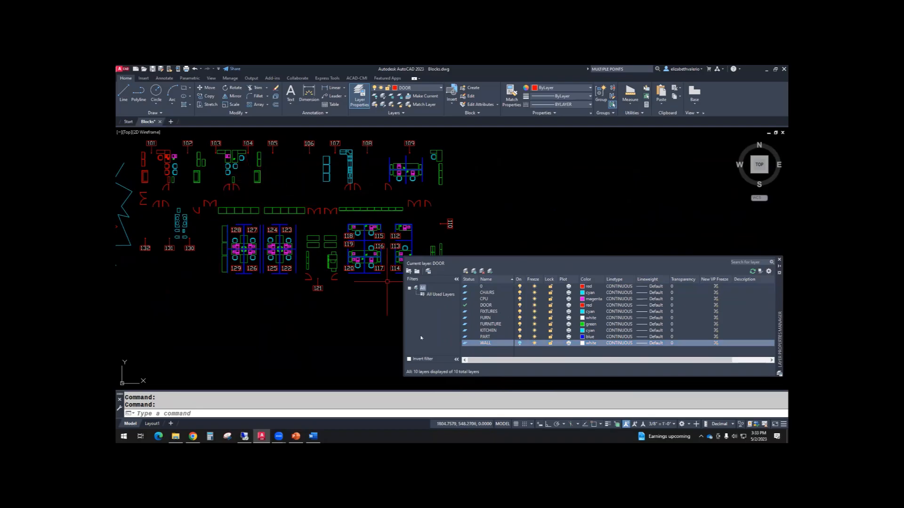
left_click(519, 344)
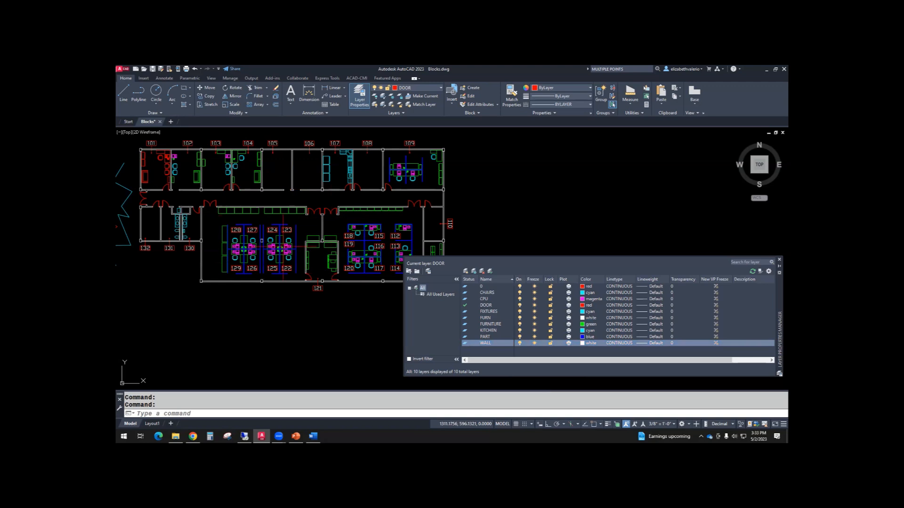
left_click(534, 344)
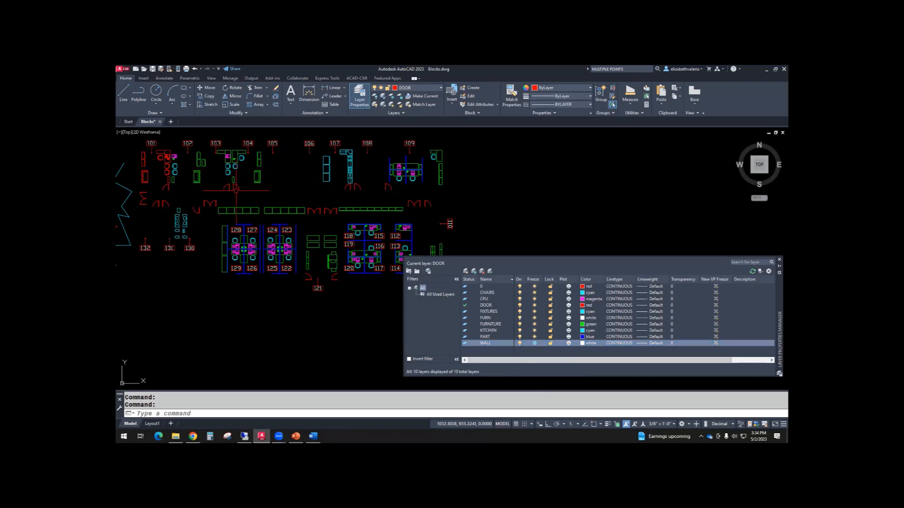
left_click(534, 344)
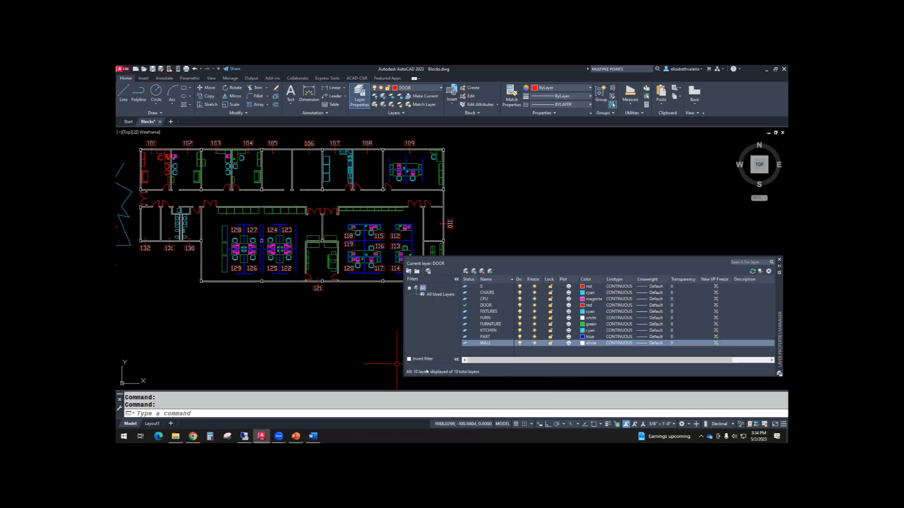
- Turn the WALL layer off and on again twice
left_click(520, 344)
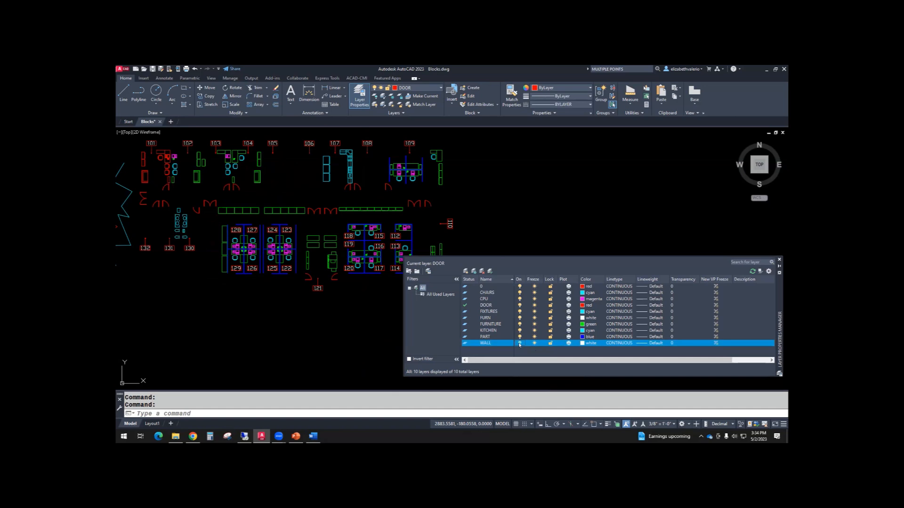
left_click(520, 344)
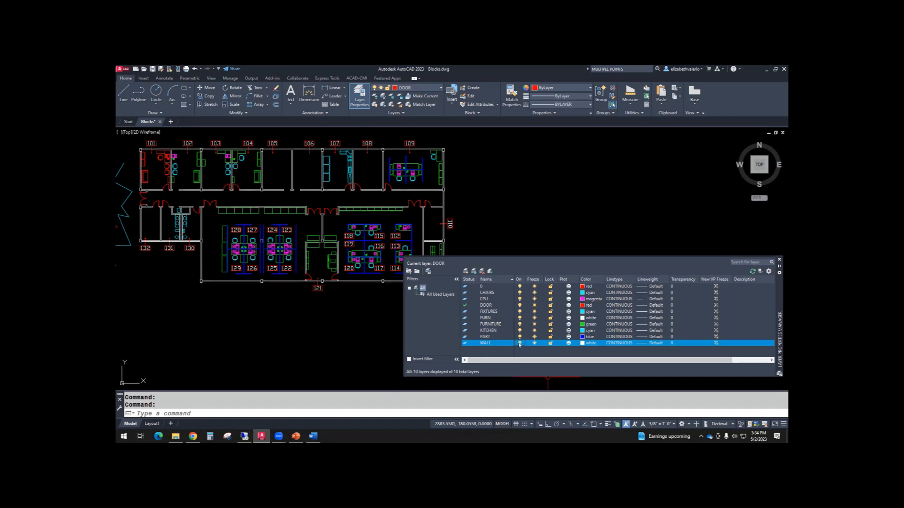
left_click(520, 344)
left_click(520, 344)
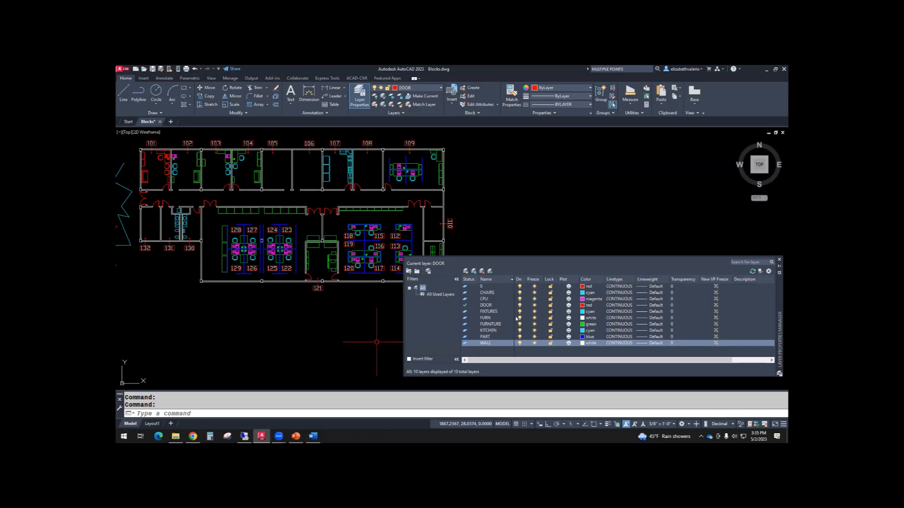
- Lock and unlock the WALL layer several times, leaving it unlocked
left_click(550, 343)
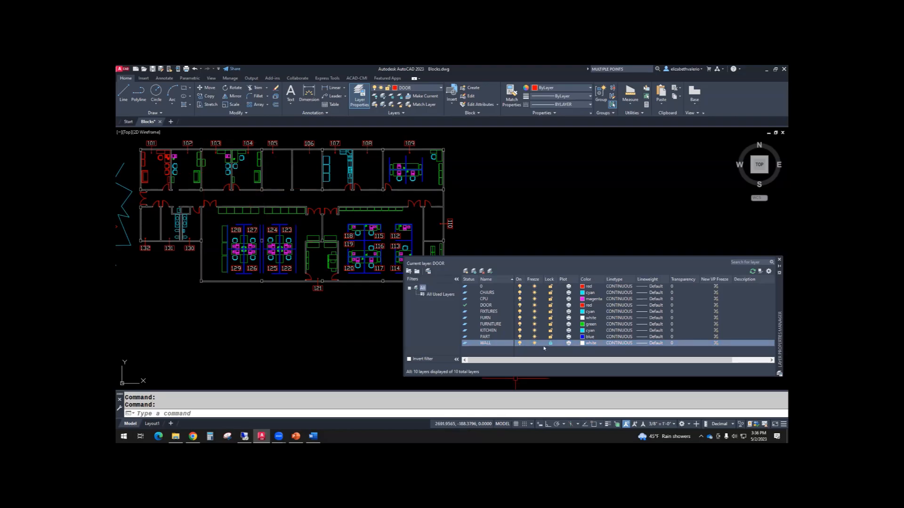
left_click(550, 343)
left_click(550, 344)
left_click(550, 345)
left_click(550, 344)
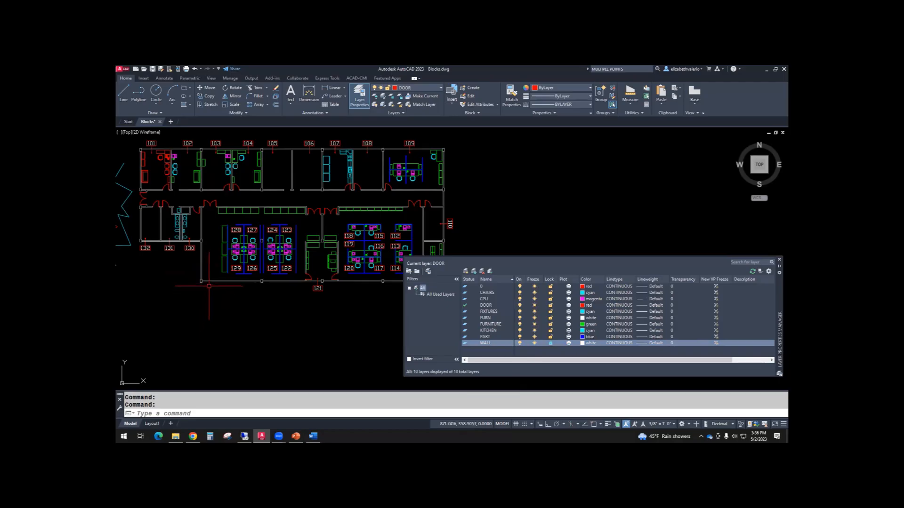
mouse_move(211, 283)
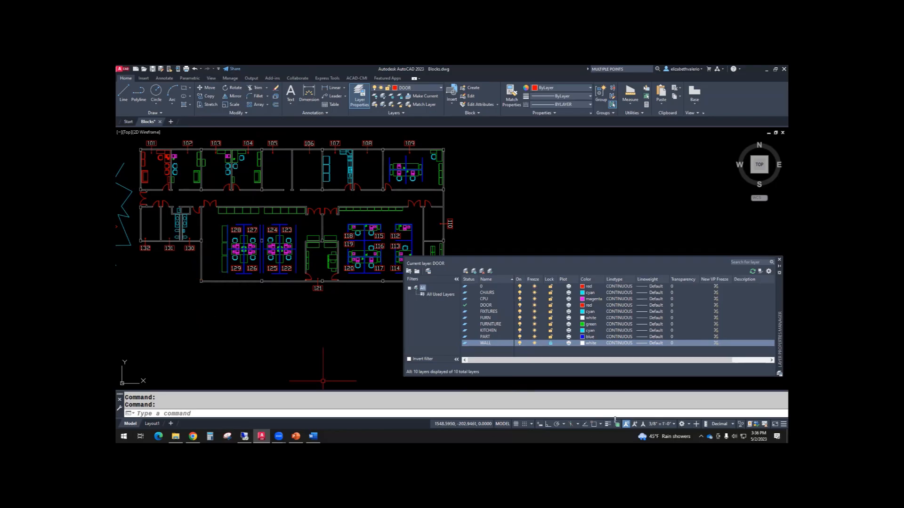
left_click(549, 344)
left_click(550, 344)
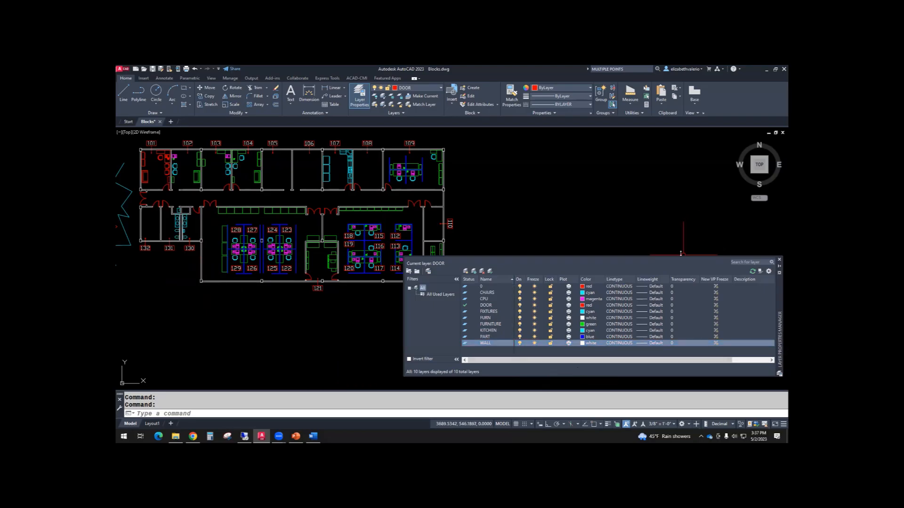
- Make the layer manager taller and create a new layer named no plot with plotting turned off
left_click_drag(681, 253, 685, 208)
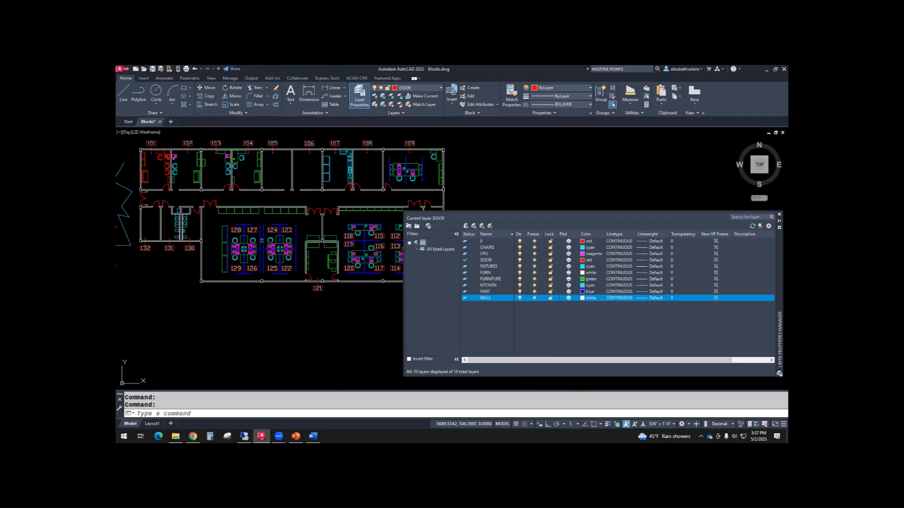
key("alt+n")
type("no plot")
key("Return")
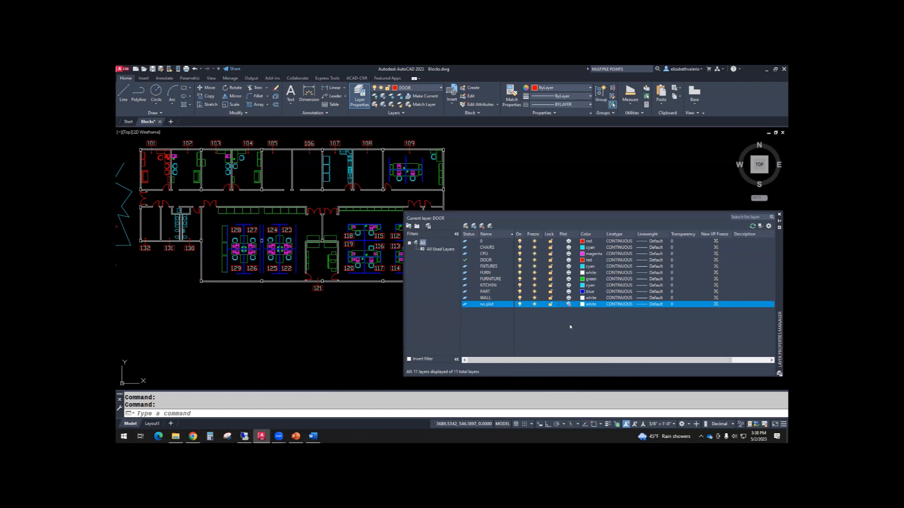
- Set the no plot layer's color to index color 30 and make it the current layer
left_click(582, 304)
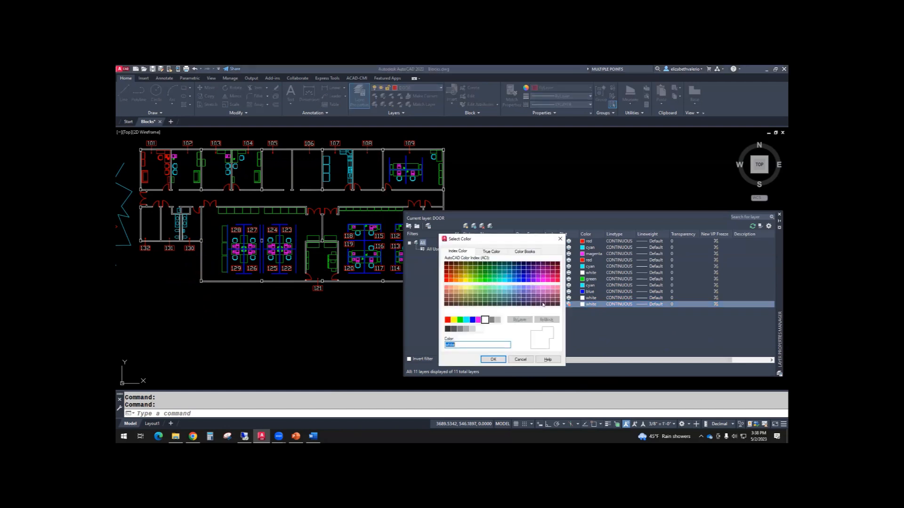
left_click(455, 281)
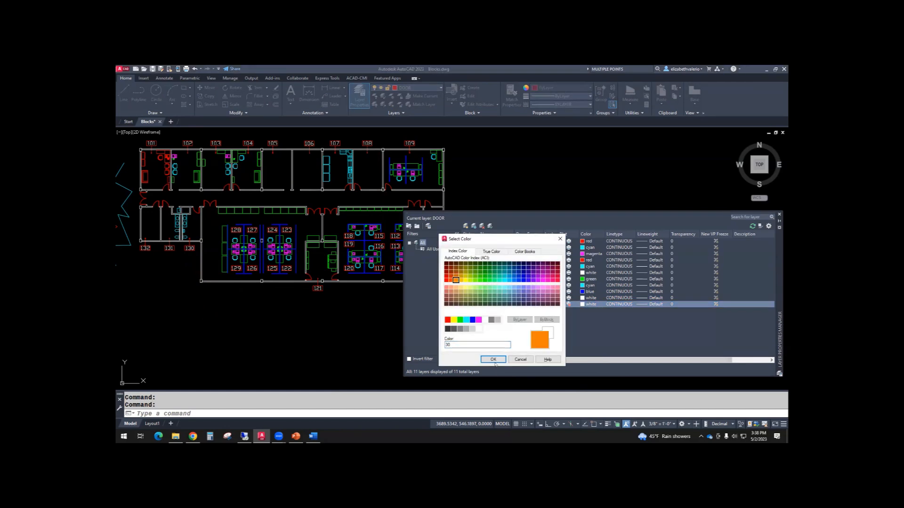
left_click(494, 361)
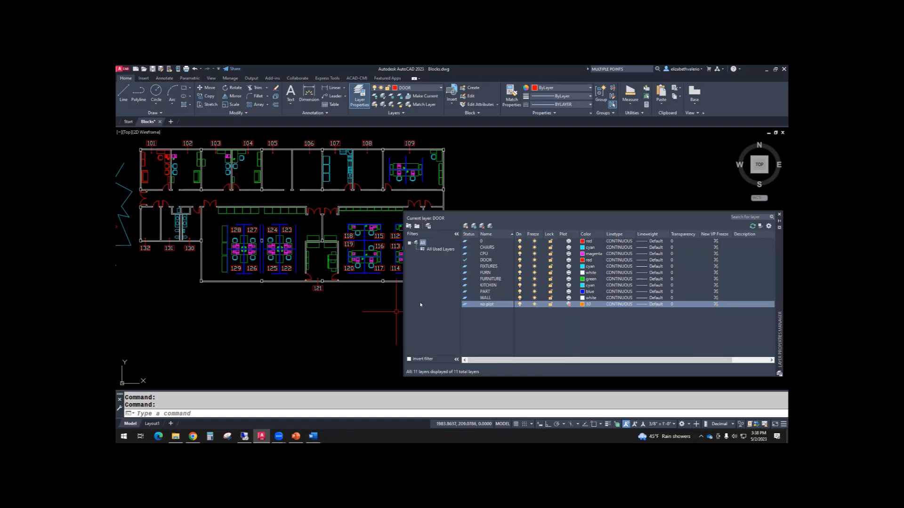
double_click(465, 304)
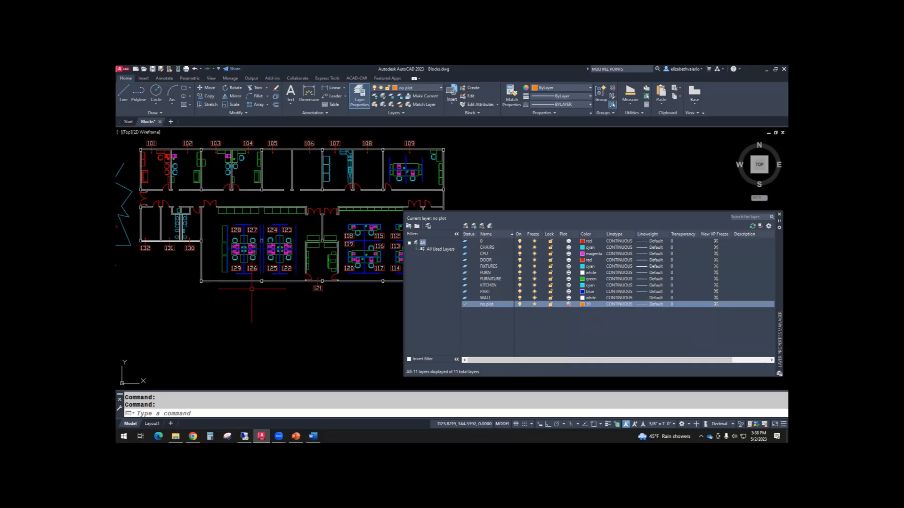
- Draw a tall ellipse by its axis endpoints around the sinks and toilets in room 131, reaching down to the lower wall
scroll(178, 224, "up", 6)
middle_click_drag(185, 229, 247, 265)
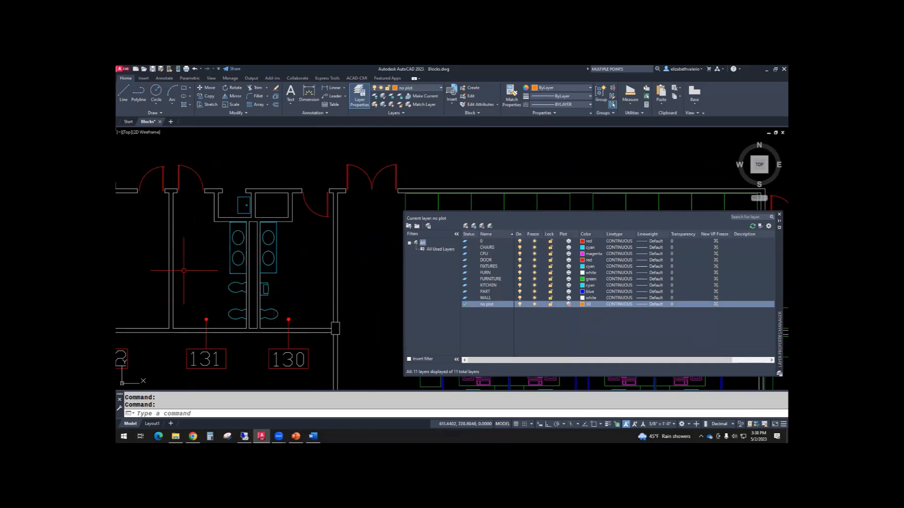
middle_click_drag(204, 283, 241, 283)
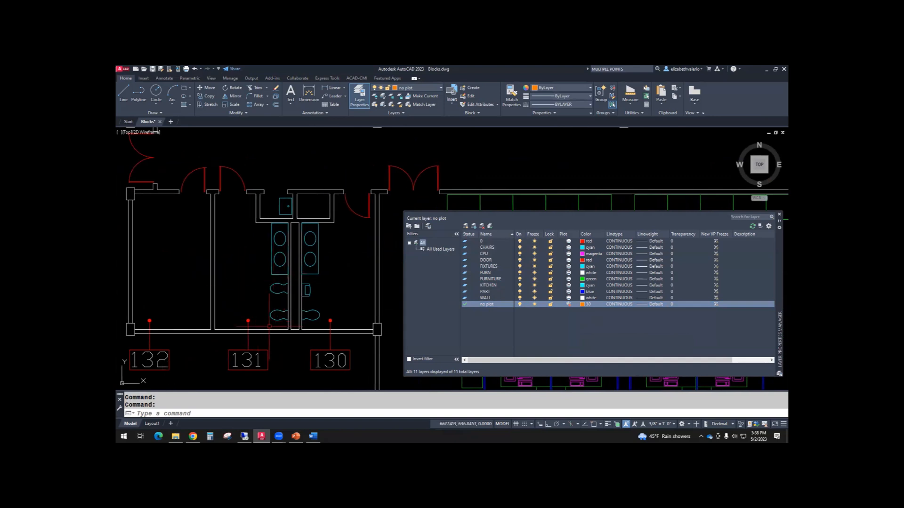
middle_click_drag(244, 300, 233, 303)
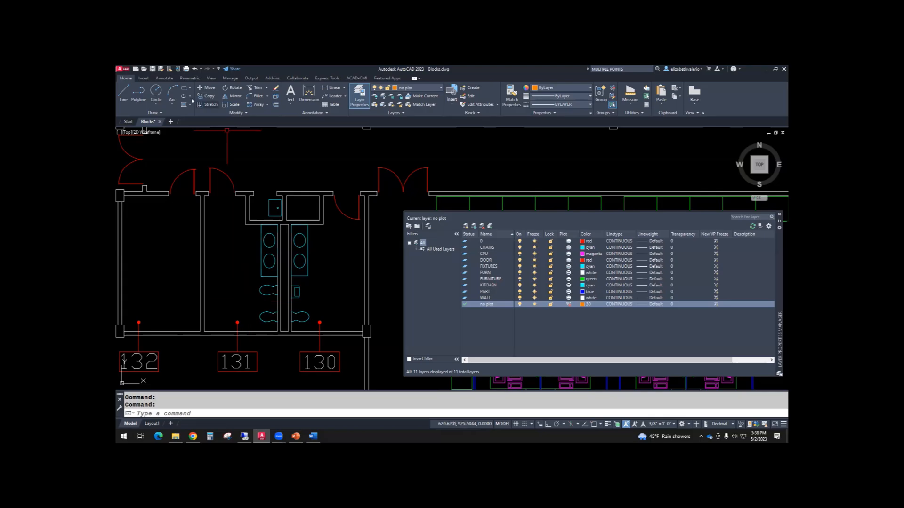
left_click(190, 96)
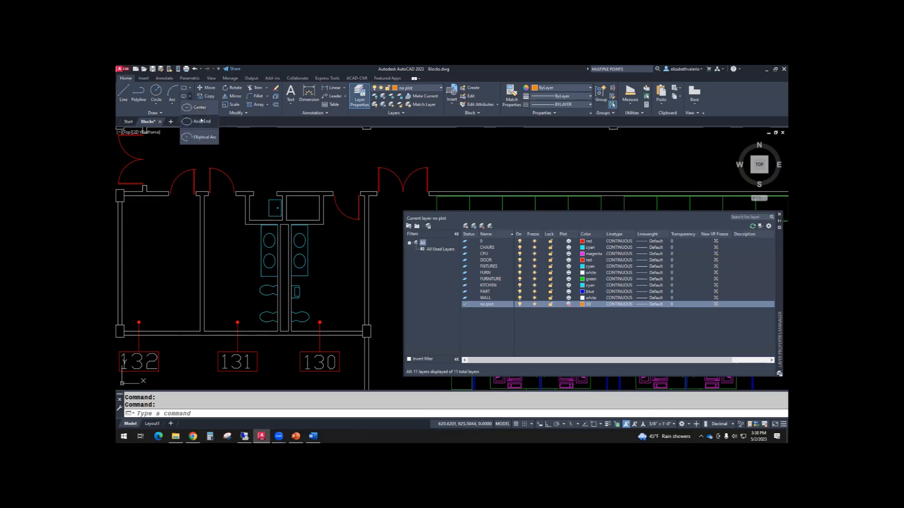
left_click(201, 121)
left_click(264, 214)
left_click(261, 340)
left_click(256, 303)
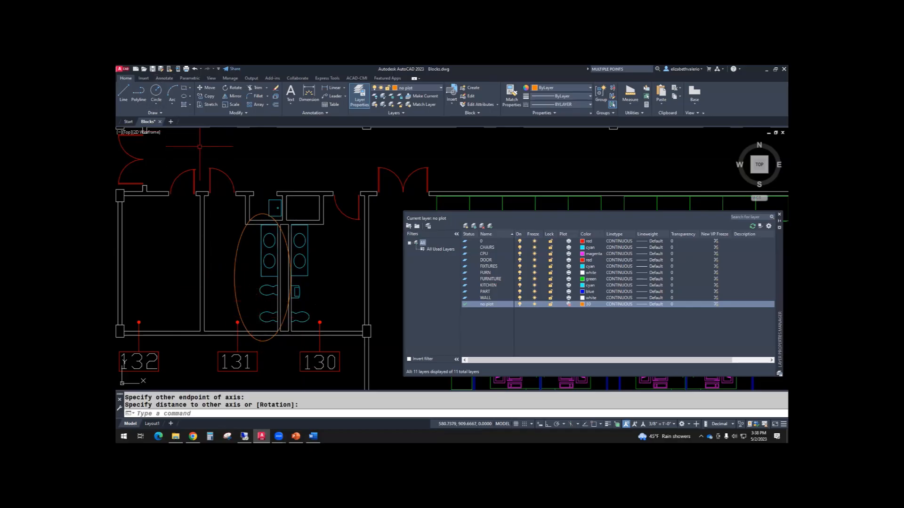
- Add the multiline text "do we need stalls?" beside the ellipse in room 131
type("mt")
key("Return")
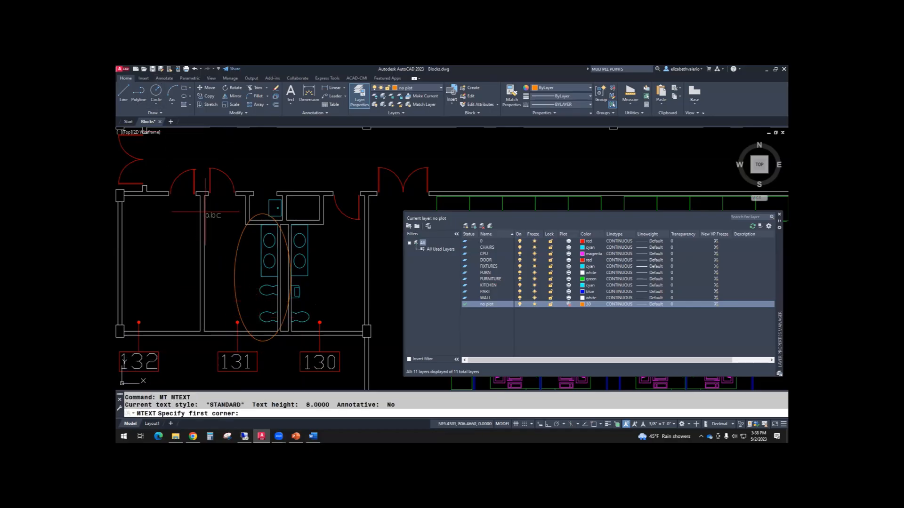
left_click(205, 239)
left_click(250, 315)
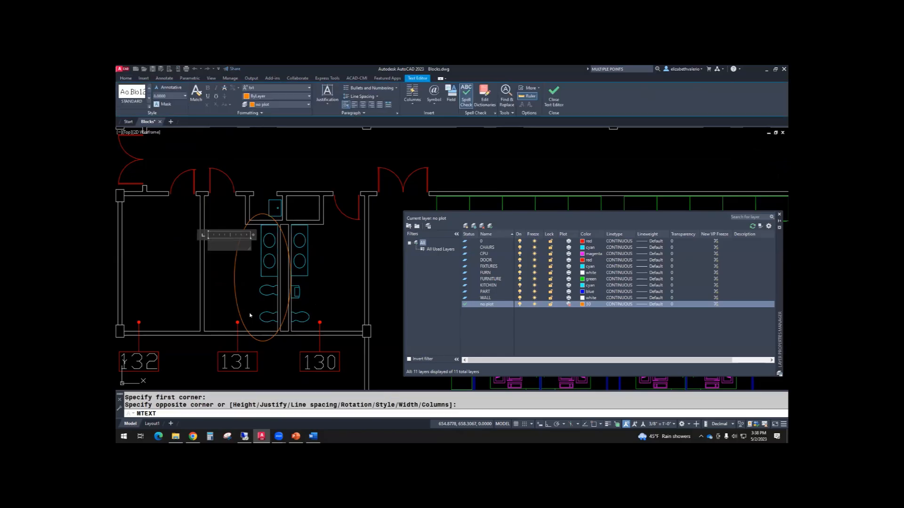
type("do we need stalls?")
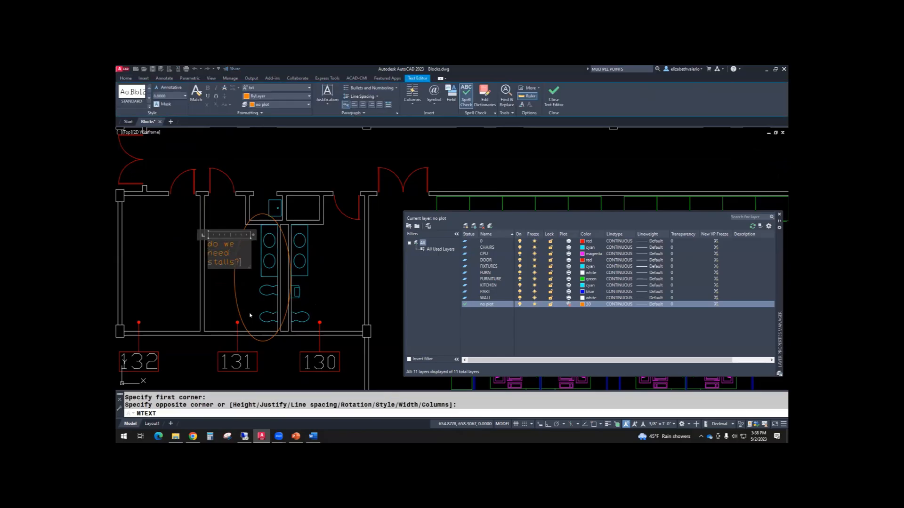
left_click(242, 296)
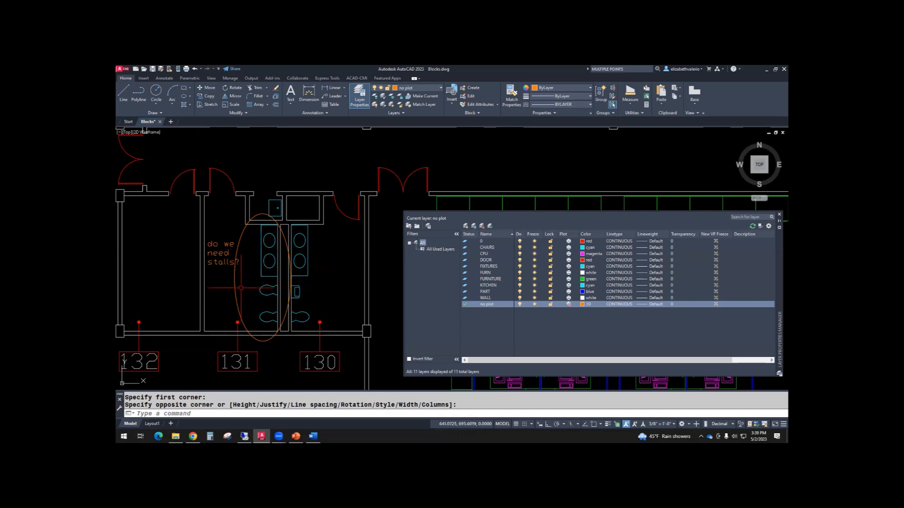
- Review the note and ellipse in room 131 up close and against the whole floor plan
scroll(240, 288, "down", 5)
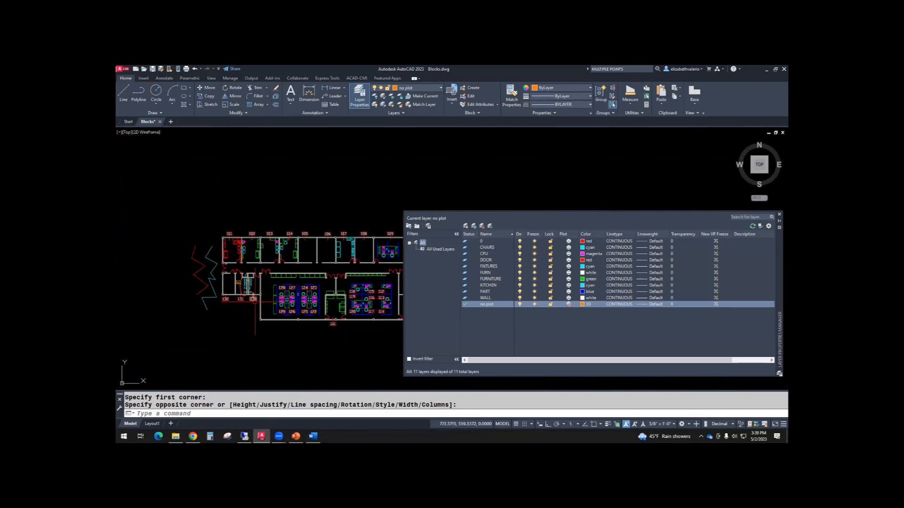
scroll(272, 300, "up", 3)
middle_click_drag(272, 300, 318, 326)
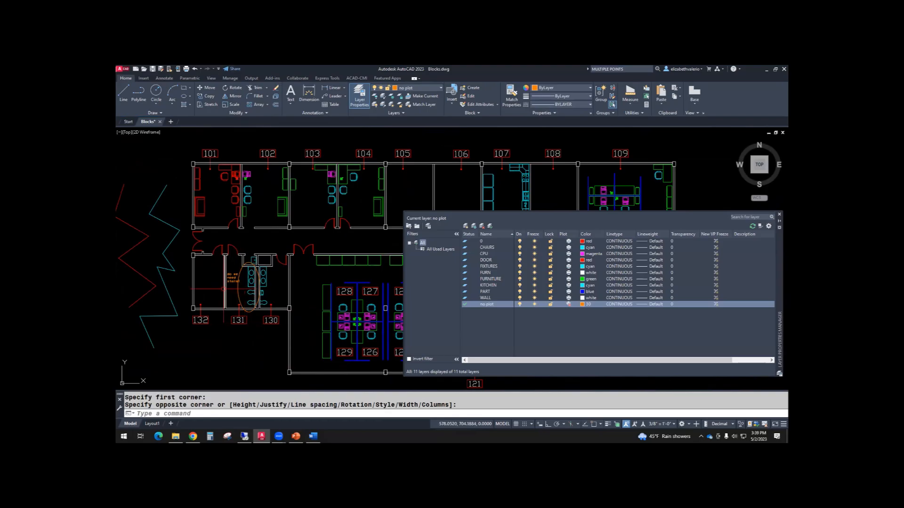
scroll(218, 285, "up", 5)
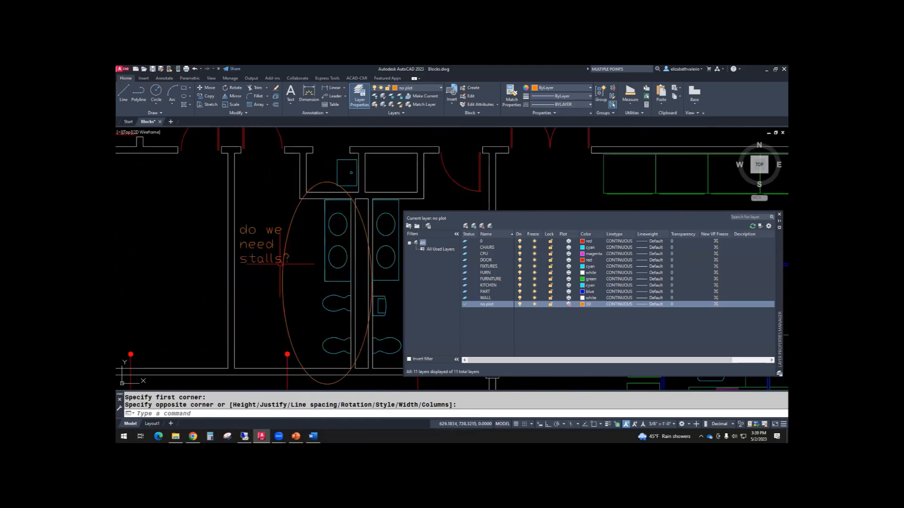
scroll(160, 257, "down", 3)
scroll(274, 286, "down", 2)
scroll(299, 252, "up", 2)
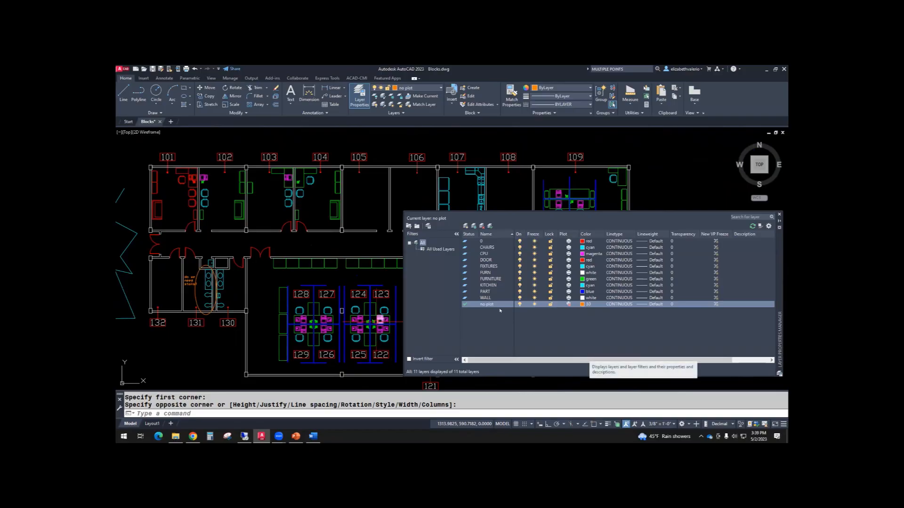
- Open the no plot layer's color selection and sample several true colors, ending on the green with RGB 82,216,70
left_click(582, 305)
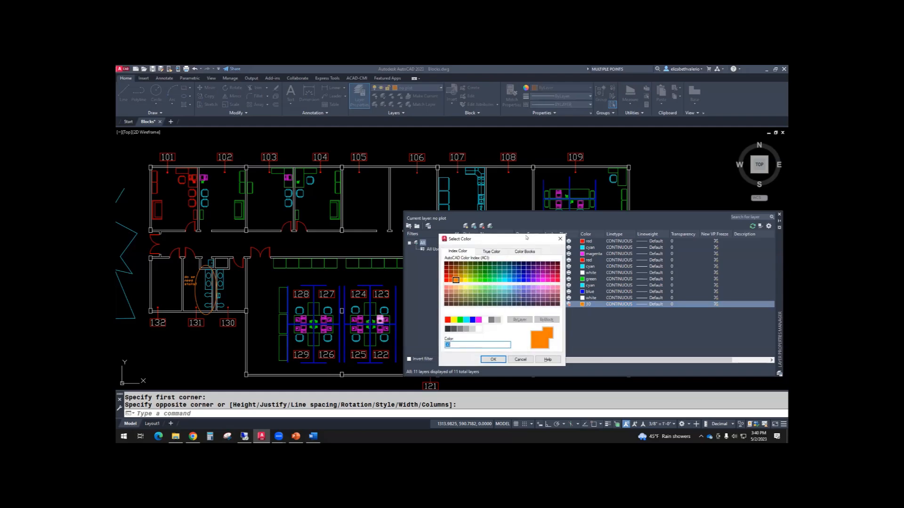
left_click_drag(526, 237, 522, 176)
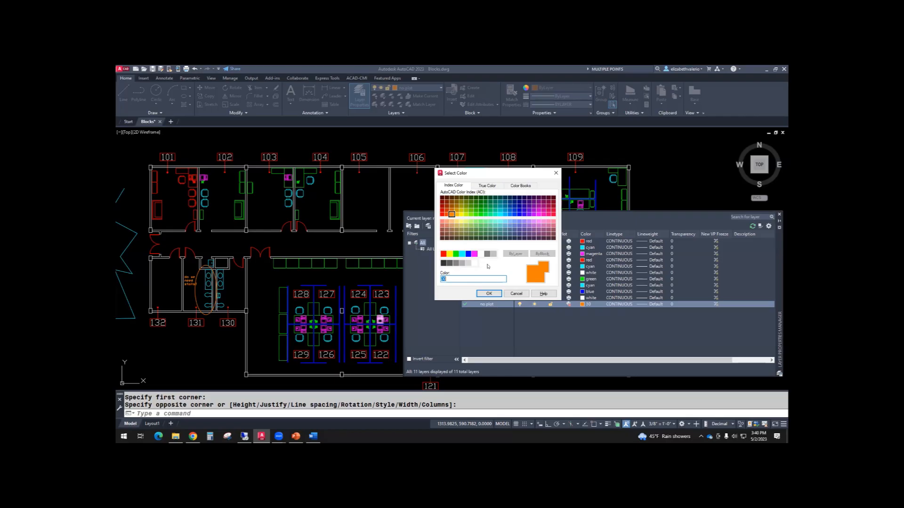
left_click(488, 186)
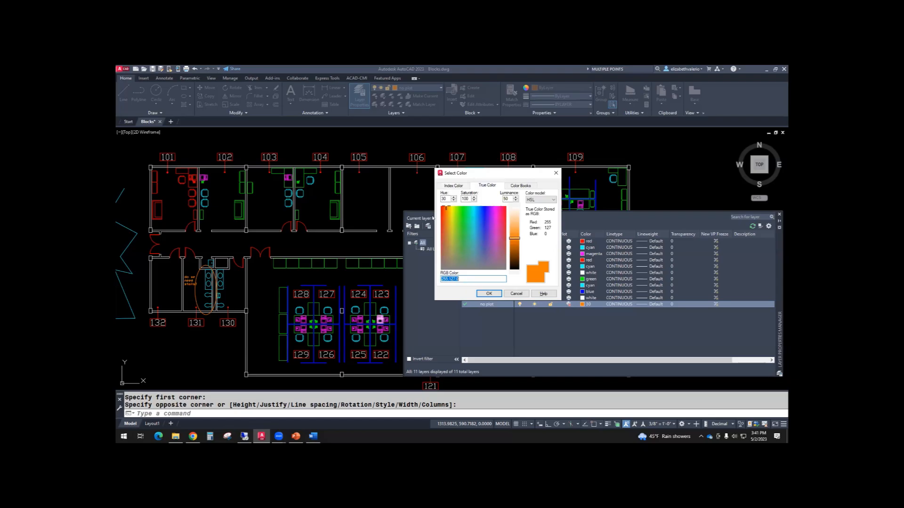
left_click(458, 235)
left_click(470, 220)
left_click(485, 232)
left_click(454, 250)
left_click(472, 214)
left_click(494, 231)
left_click(461, 228)
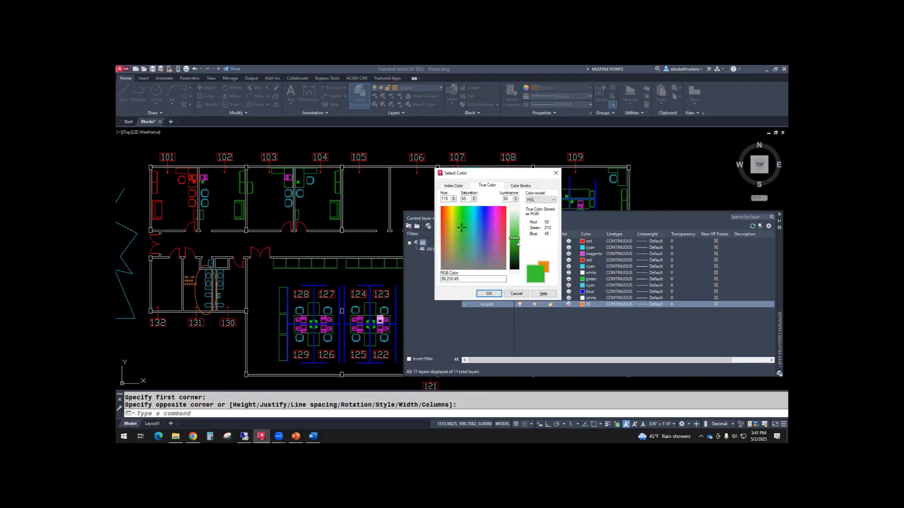
mouse_move(516, 239)
left_mouse_down()
mouse_move(516, 254)
mouse_move(516, 235)
left_mouse_up()
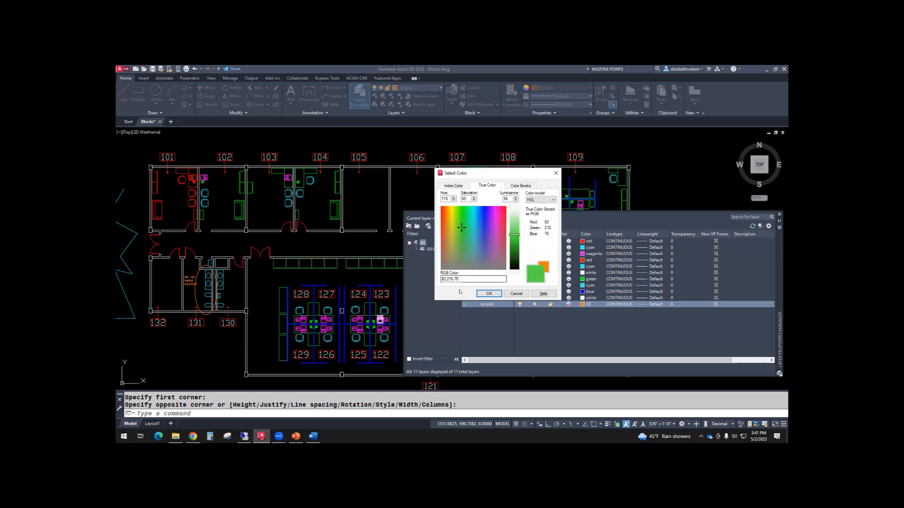
left_click_drag(464, 280, 436, 282)
- Pick a red true color for the no plot layer and lower its luminance to 44, giving RGB 208,33,17
left_click(443, 212)
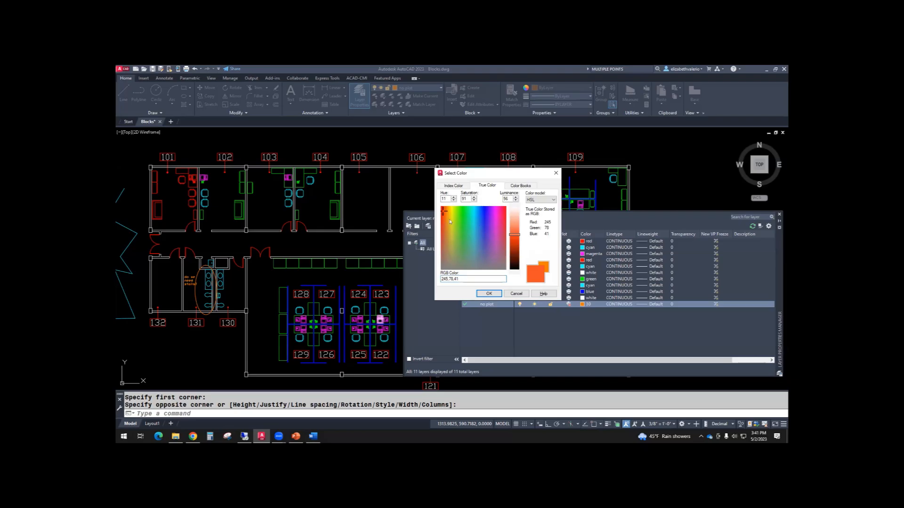
left_click(442, 215)
mouse_move(515, 234)
left_mouse_down()
mouse_move(516, 248)
mouse_move(516, 236)
left_mouse_up()
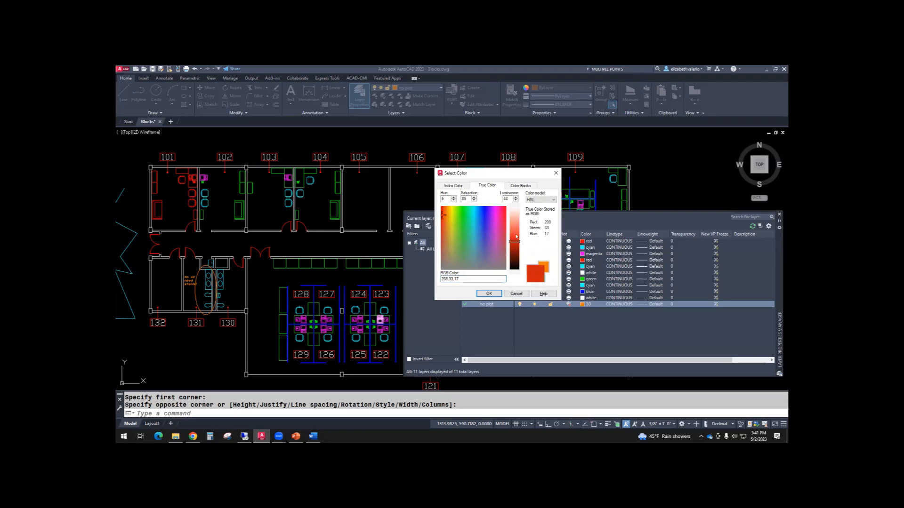
- Compare the standard index color red with the true color RGB 231,62,24, ending on index red
left_click(448, 185)
left_click(443, 254)
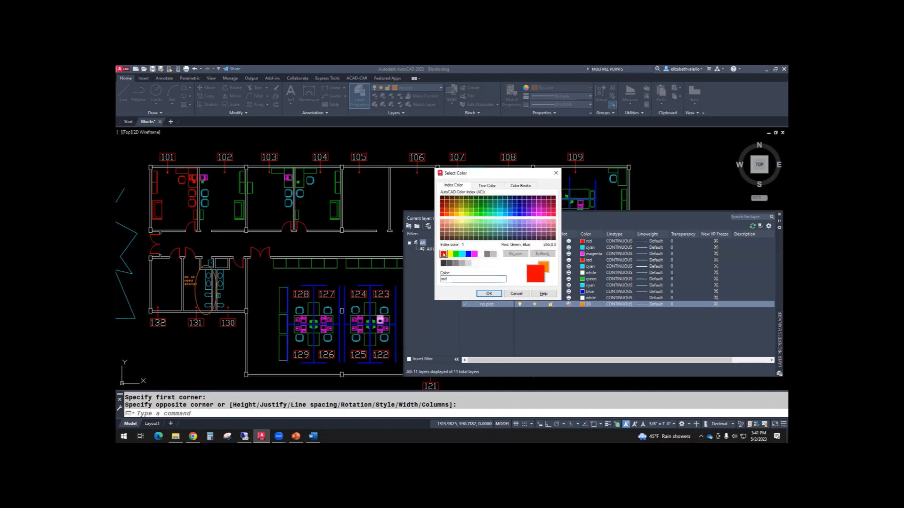
left_click(487, 185)
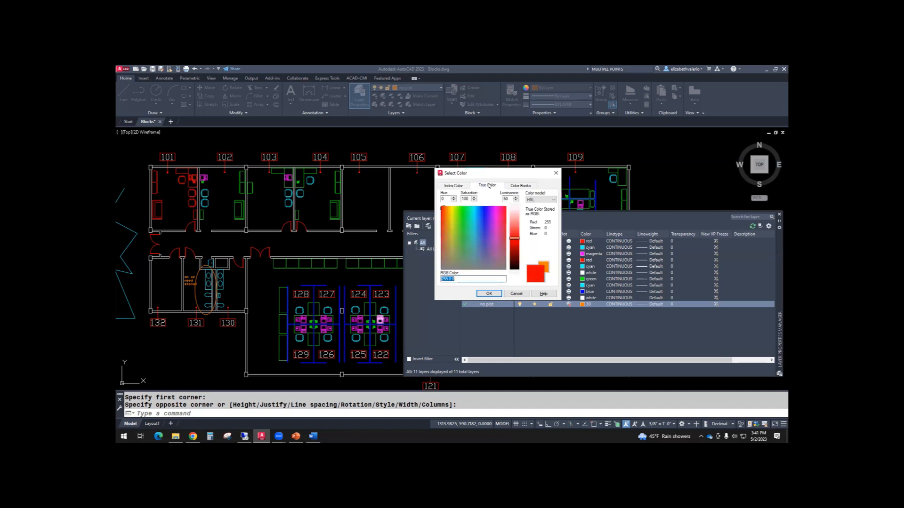
left_click(443, 217)
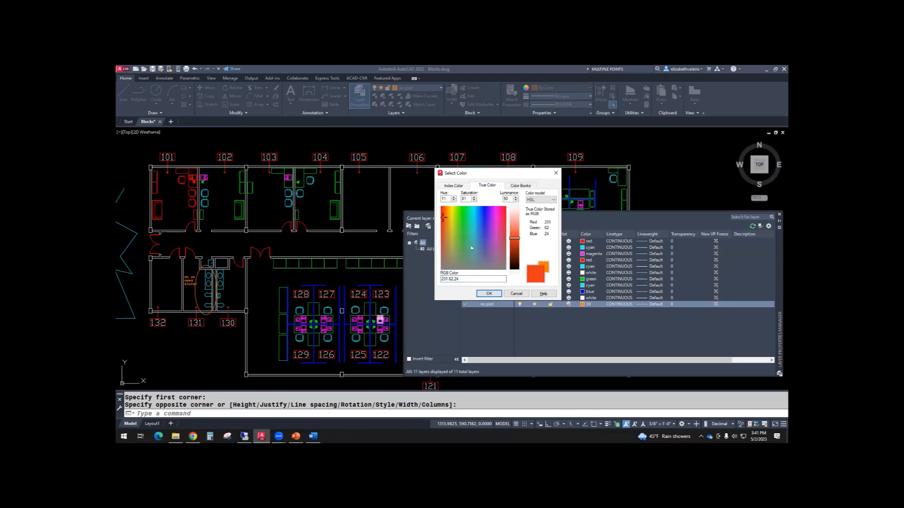
left_click(453, 185)
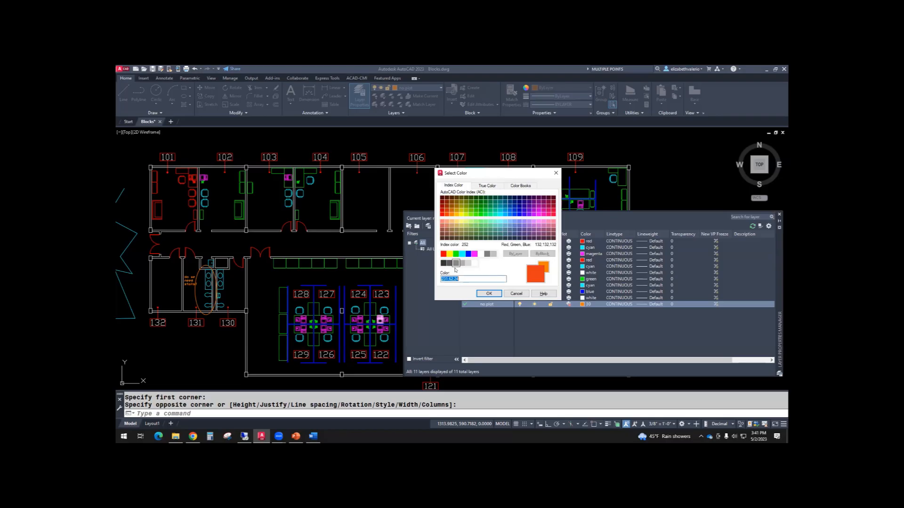
left_click(443, 254)
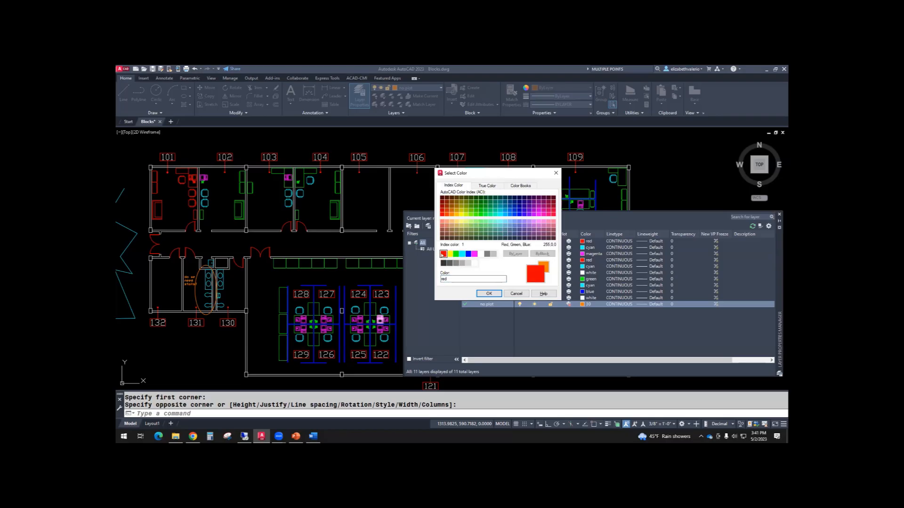
- Sample several index colors for the no plot layer, ending on index color 63, and cancel the color selection
left_click(452, 225)
left_click(481, 221)
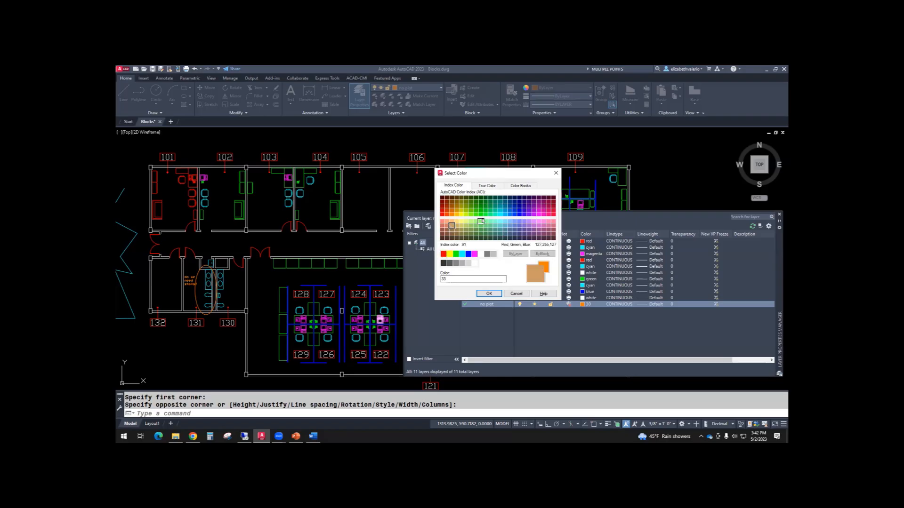
left_click(482, 208)
left_click(524, 230)
left_click(505, 239)
left_click(481, 234)
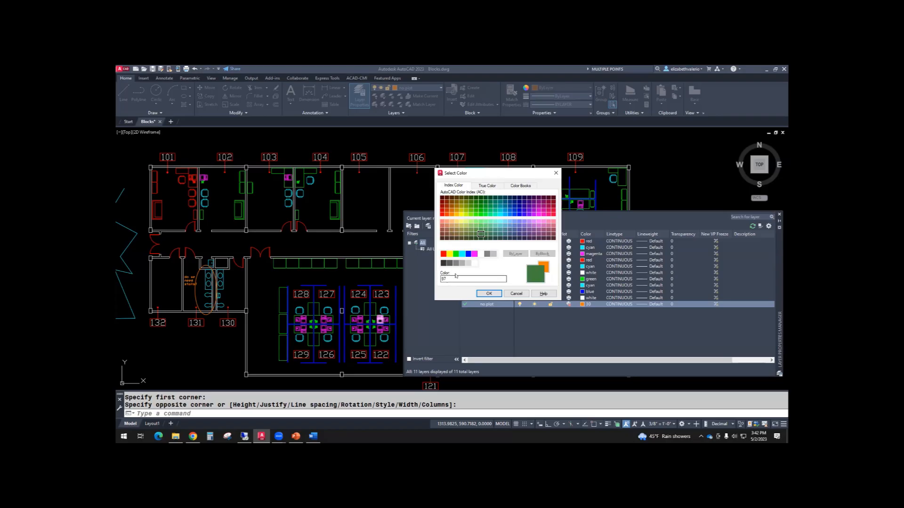
left_click(477, 184)
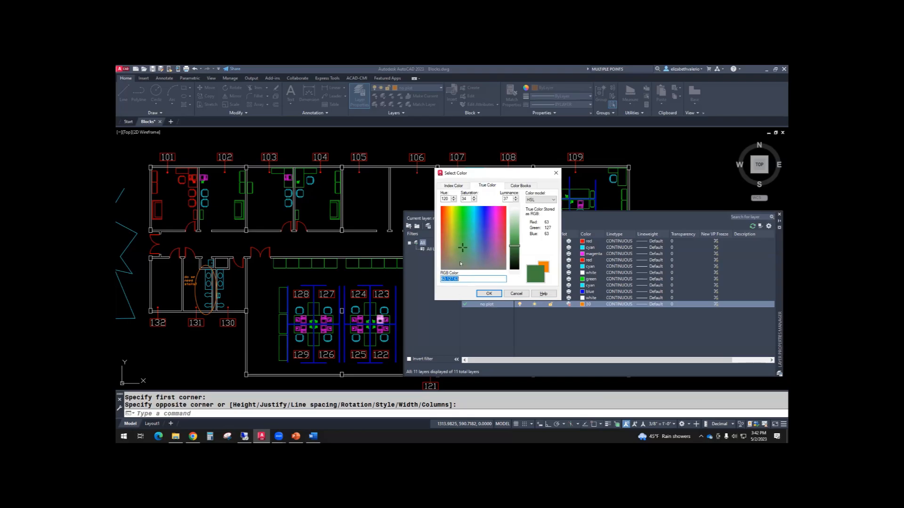
left_click(453, 186)
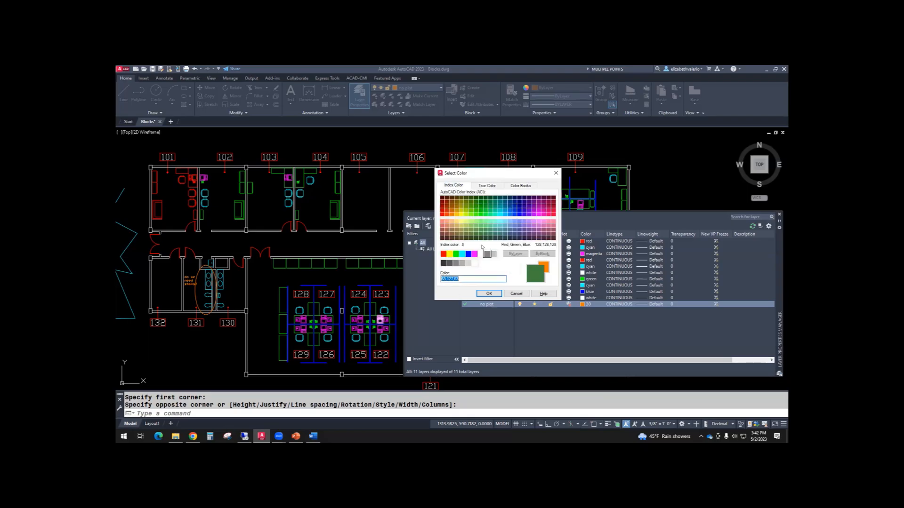
left_click(465, 226)
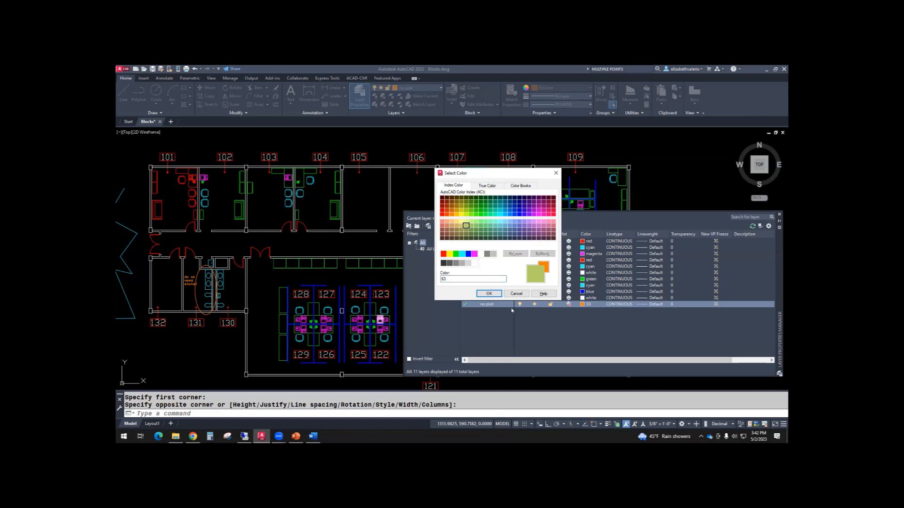
left_click(516, 293)
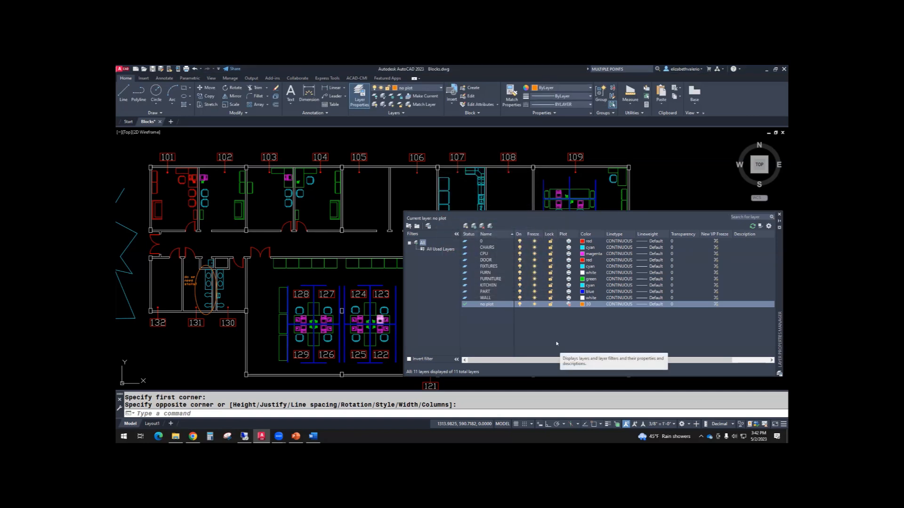
- Set the WALL layer's color to the index color cyan
left_click(483, 298)
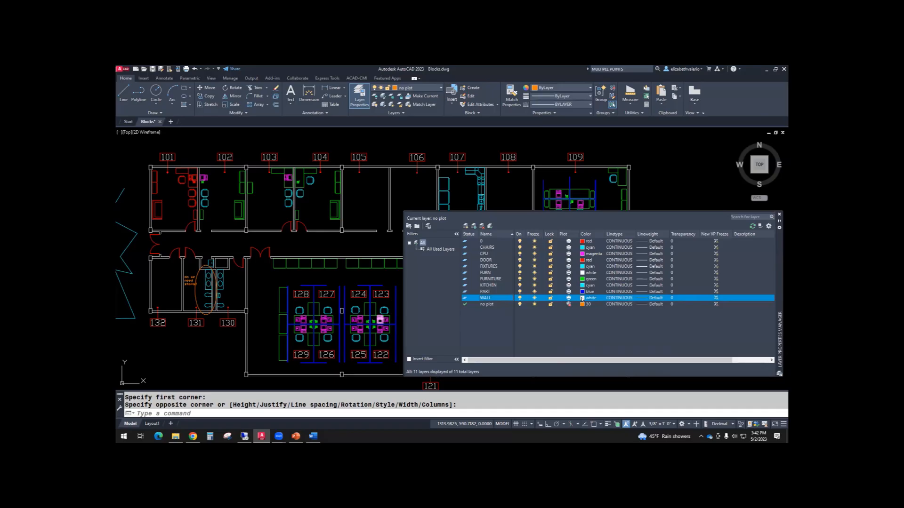
left_click(582, 298)
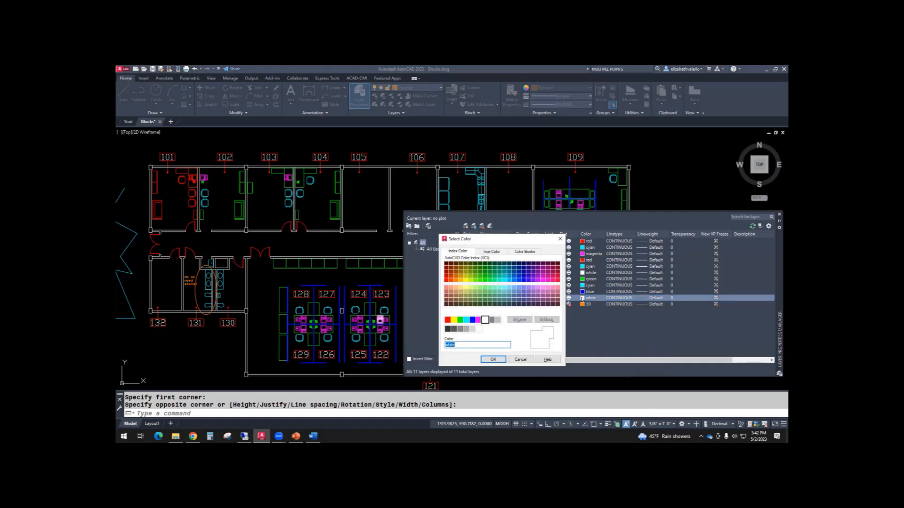
left_click(467, 320)
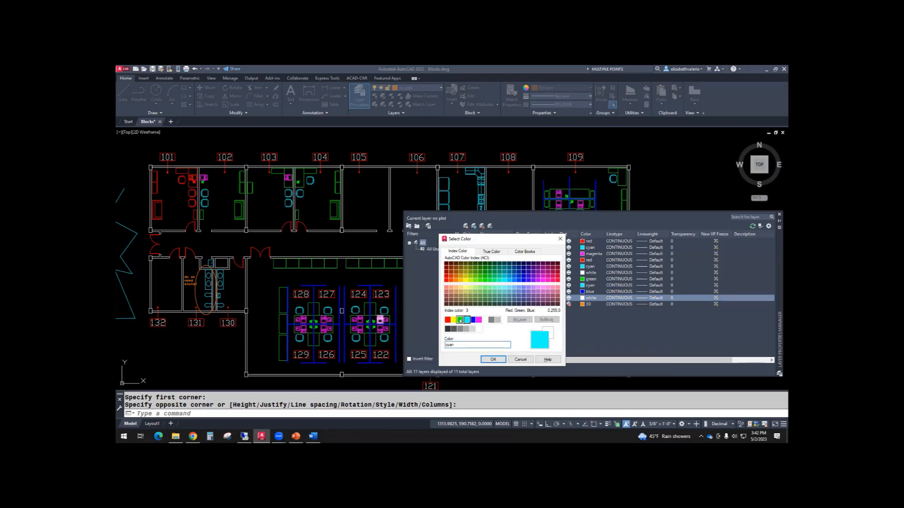
left_click(493, 360)
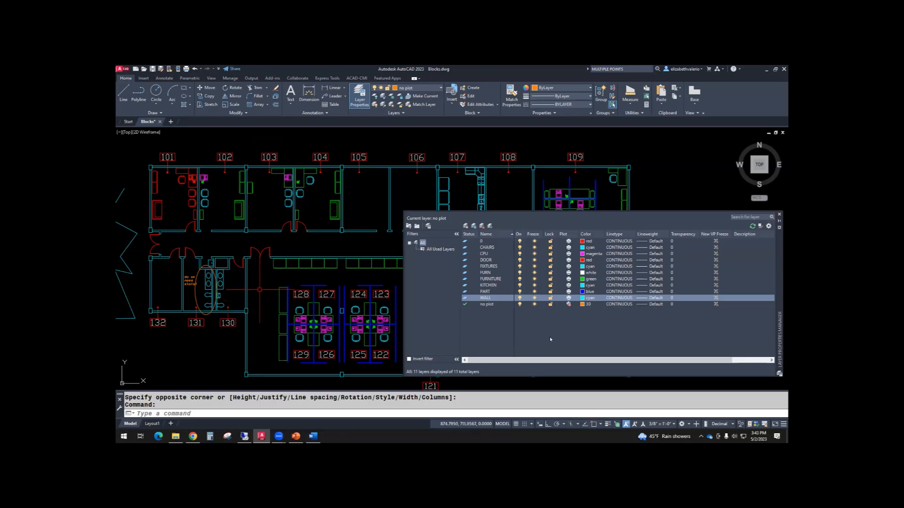
- Set the WALL layer's color to blue
left_click(583, 299)
left_click(473, 319)
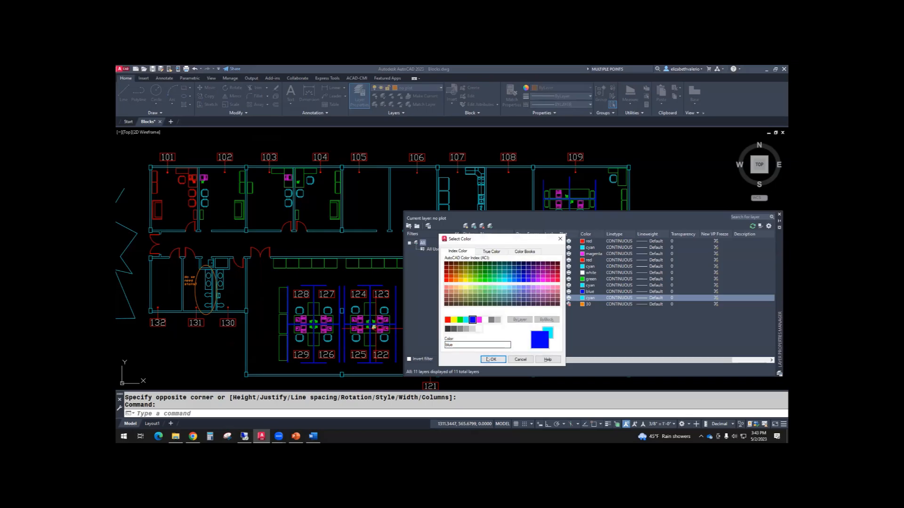
left_click(489, 360)
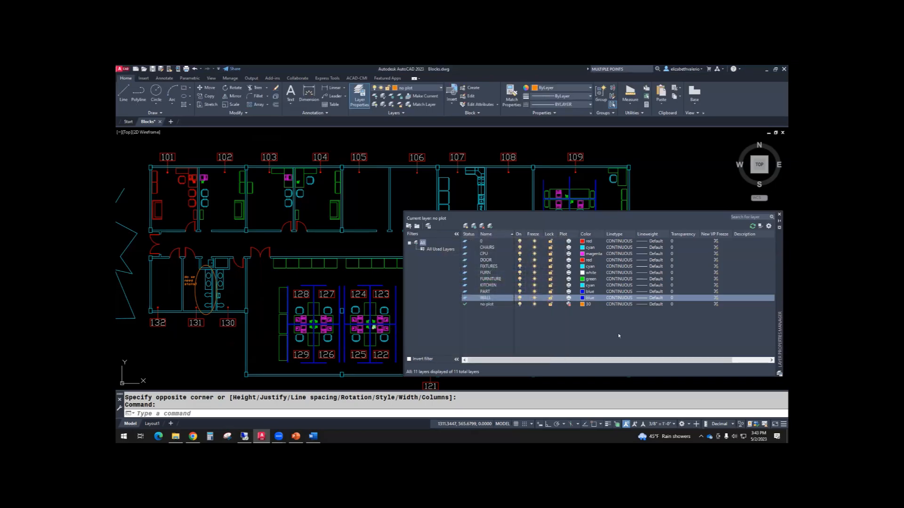
- Set the WALL layer's color back to cyan and move the layer manager up to uncover the lower rooms
left_click(584, 298)
left_click(466, 319)
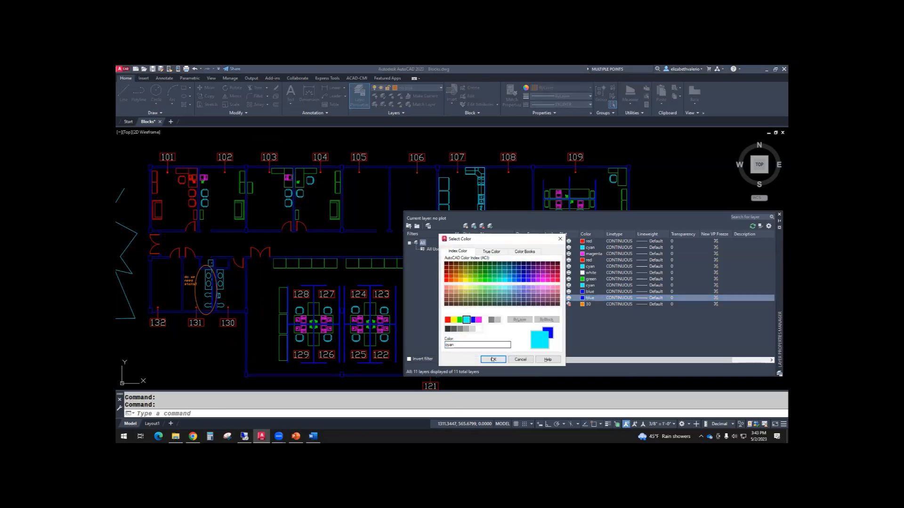
left_click(493, 360)
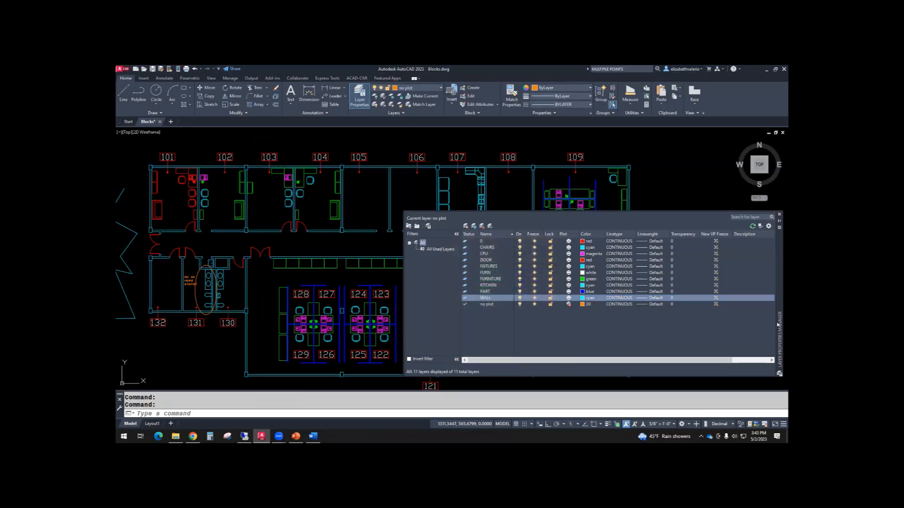
left_click_drag(778, 285, 773, 174)
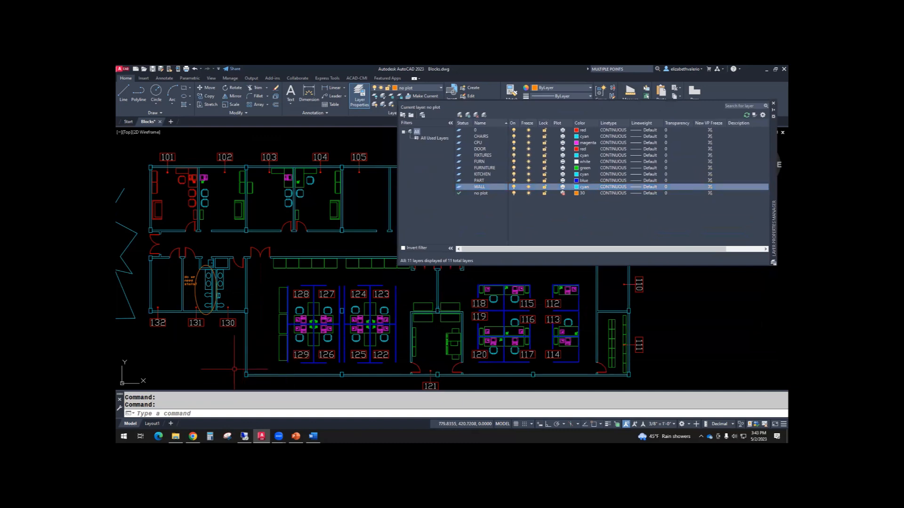
- Load the DASHED linetype from the available linetypes and assign it to the WALL layer
left_click(613, 187)
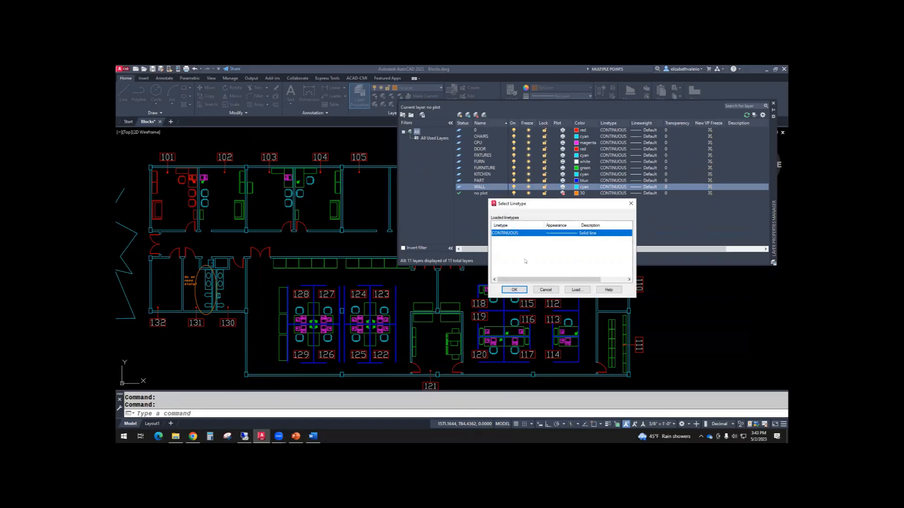
left_click(577, 290)
left_click_drag(710, 190, 711, 289)
left_click_drag(716, 334, 718, 306)
left_click_drag(717, 339, 711, 311)
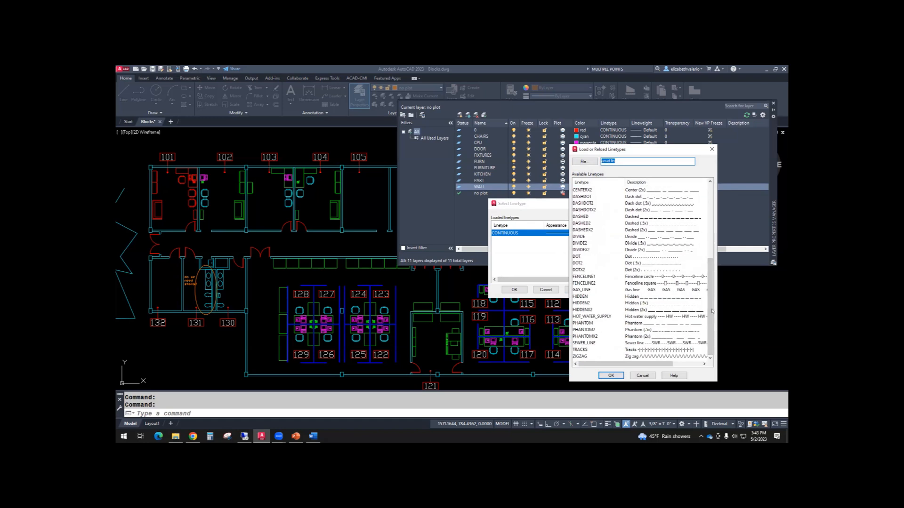
left_click_drag(713, 311, 727, 215)
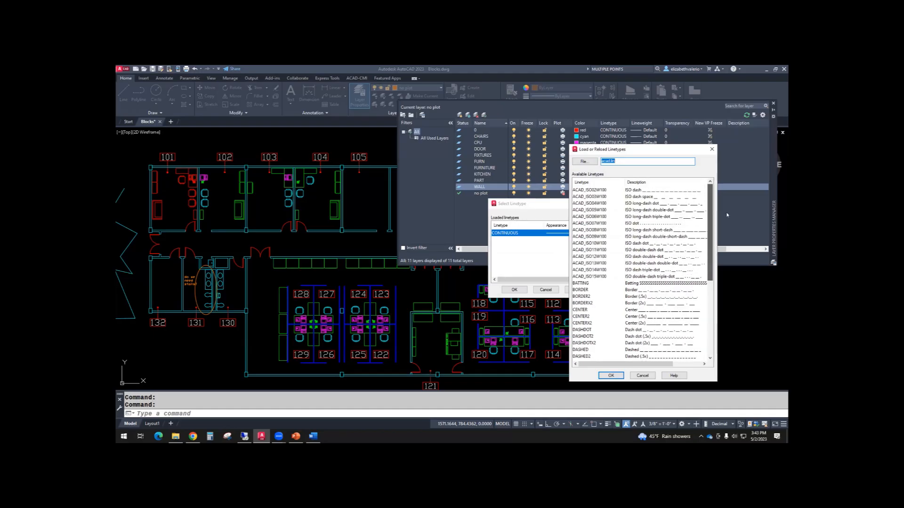
scroll(590, 344, "down", 1)
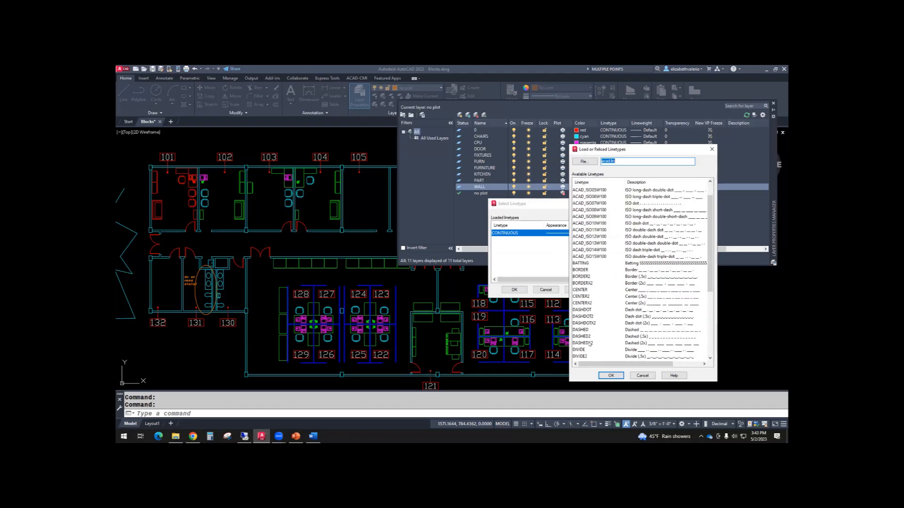
left_click(580, 330)
left_click(610, 376)
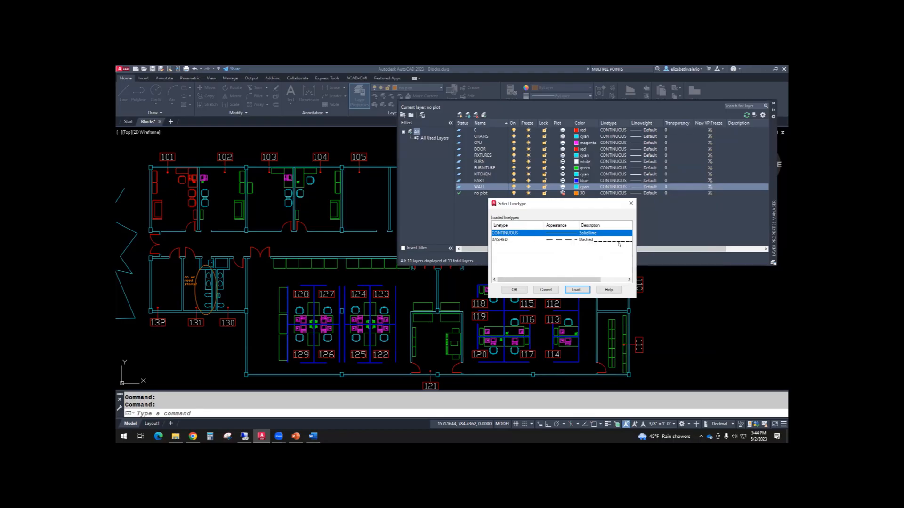
left_click(495, 241)
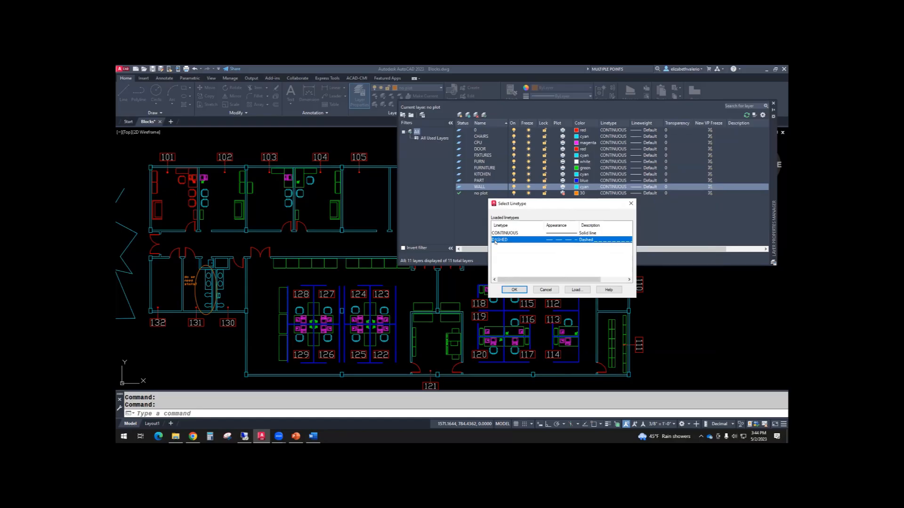
left_click(515, 290)
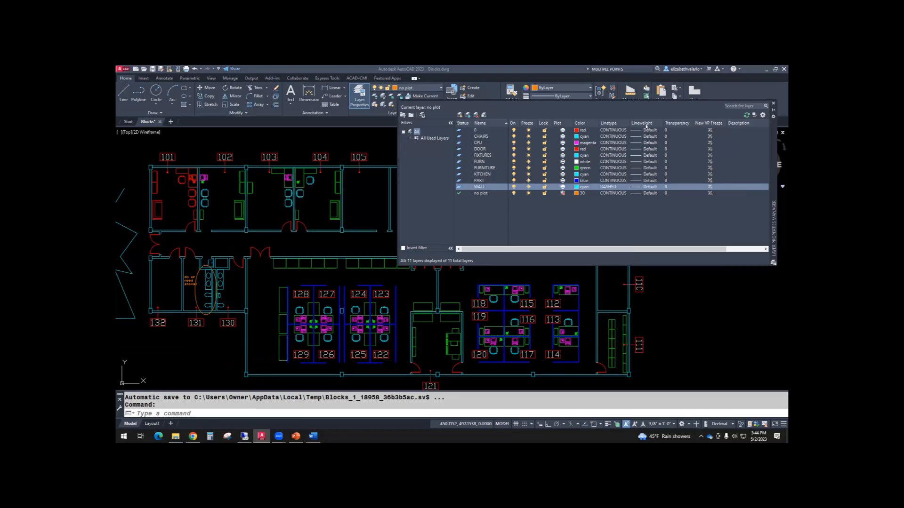
- Set the WALL layer's lineweight to 0.40 mm
left_click(650, 187)
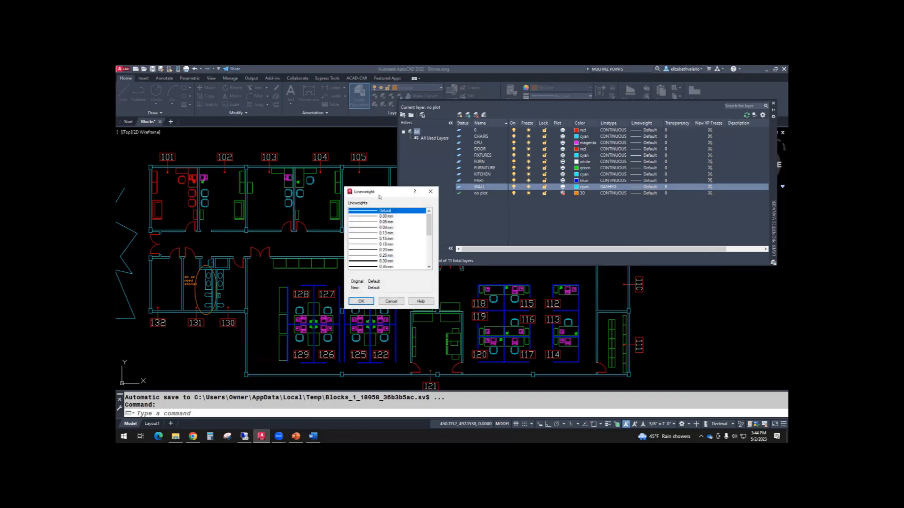
mouse_move(429, 225)
left_mouse_down()
mouse_move(431, 264)
mouse_move(432, 215)
mouse_move(433, 230)
left_mouse_up()
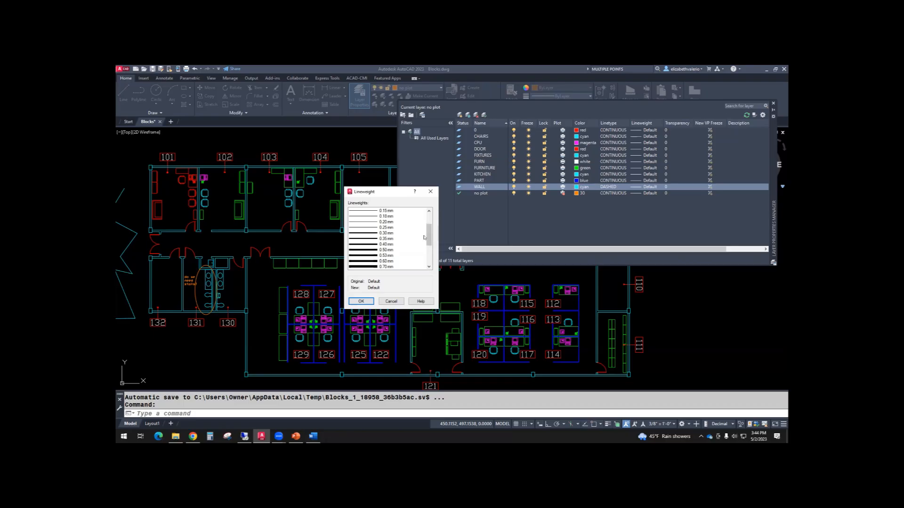
left_click(360, 234)
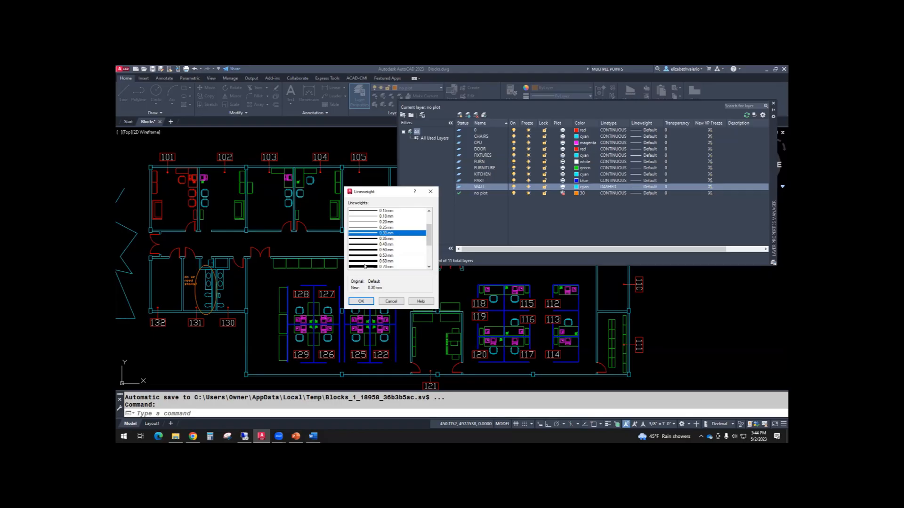
left_click(361, 238)
left_click(361, 244)
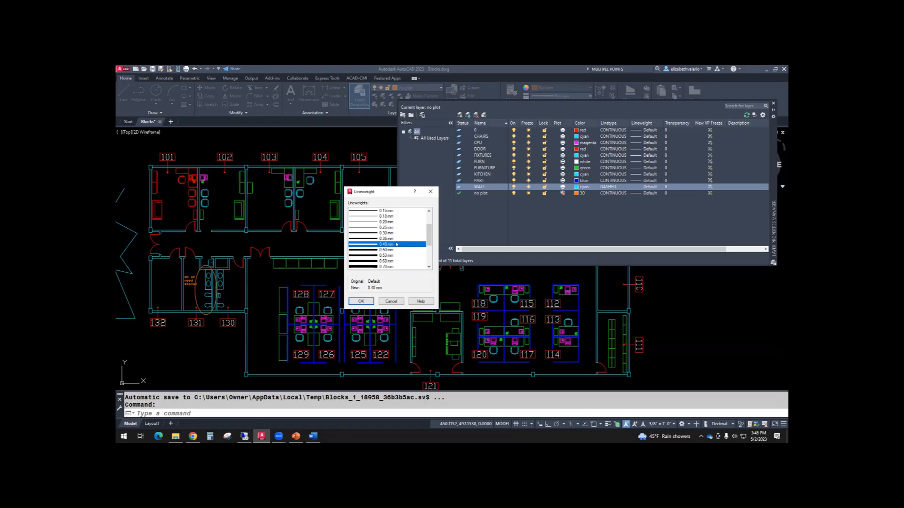
left_click(361, 301)
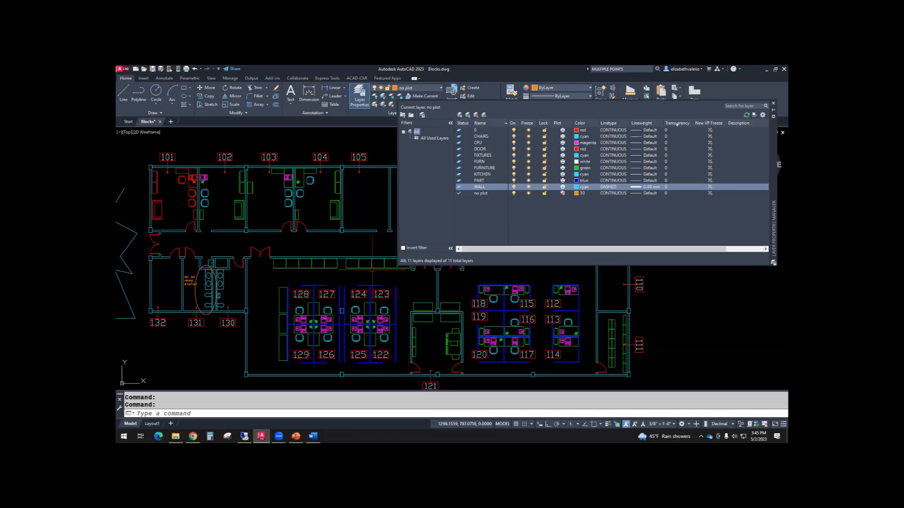
left_click(672, 187)
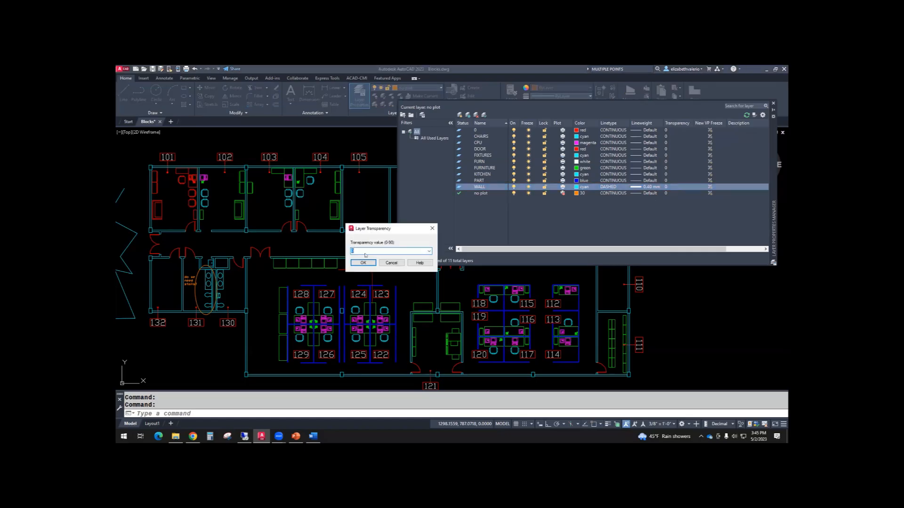
type("50")
left_click(391, 263)
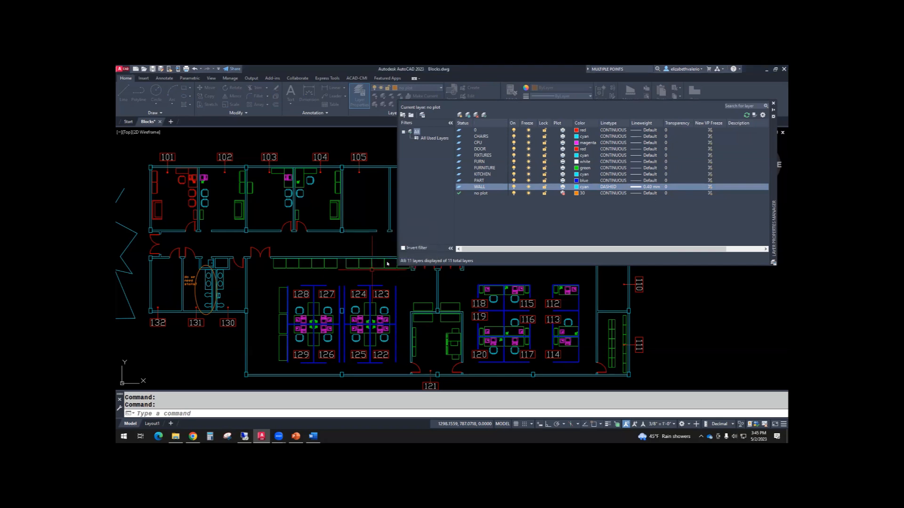
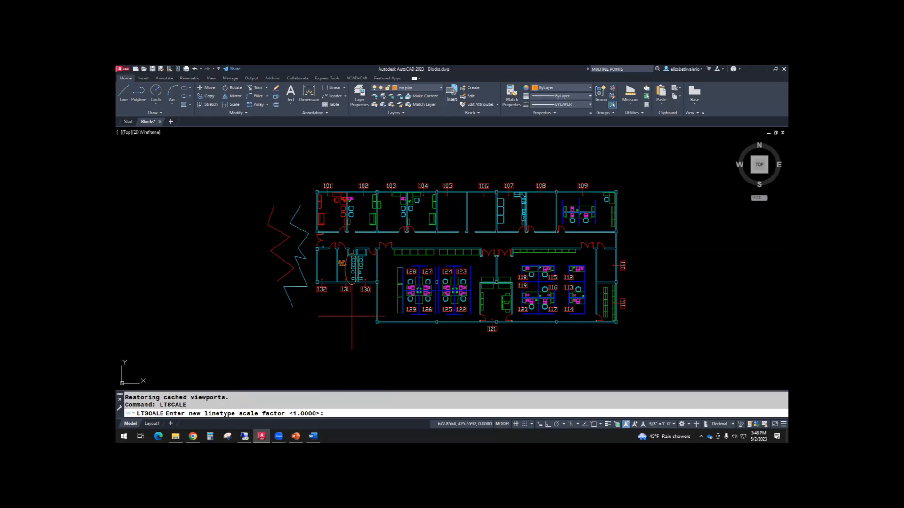
- Accept the global linetype scale factor of 1 and set the MSLTSCALE variable to 1
key("Return")
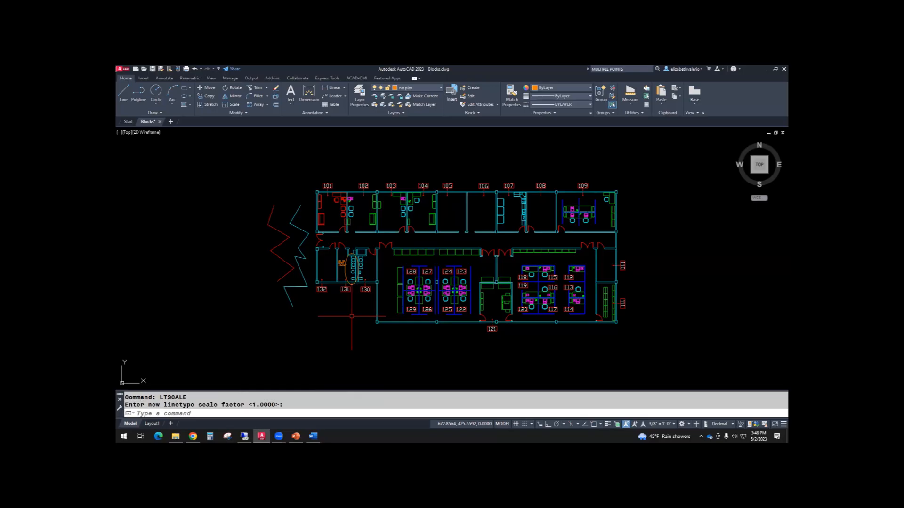
type("MSLTSCALE")
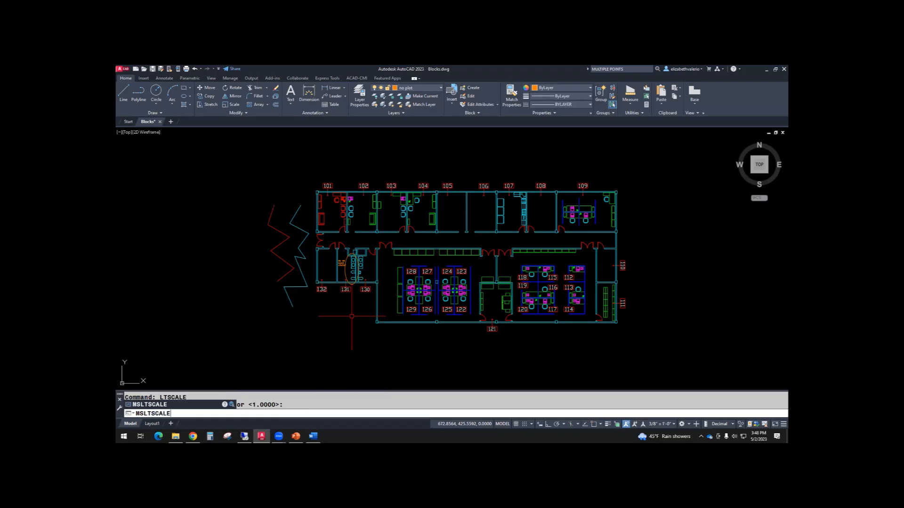
key("Return")
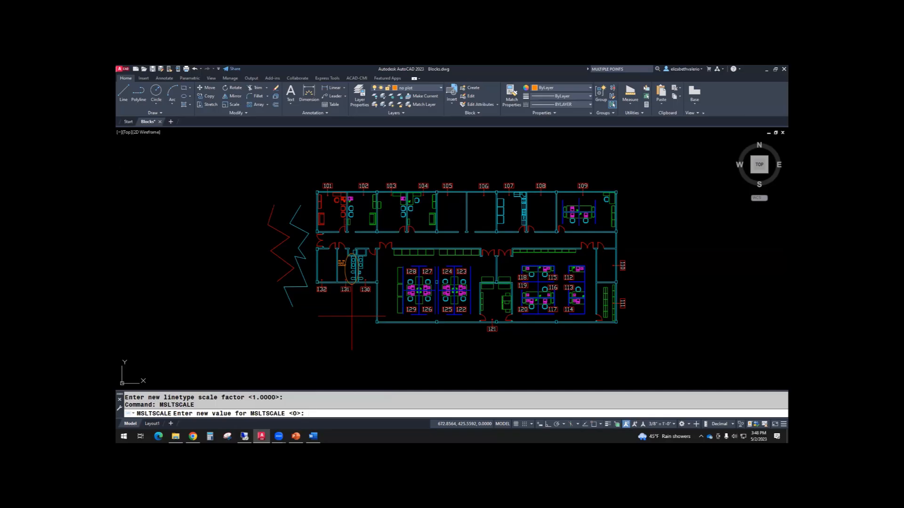
type("1")
key("Return")
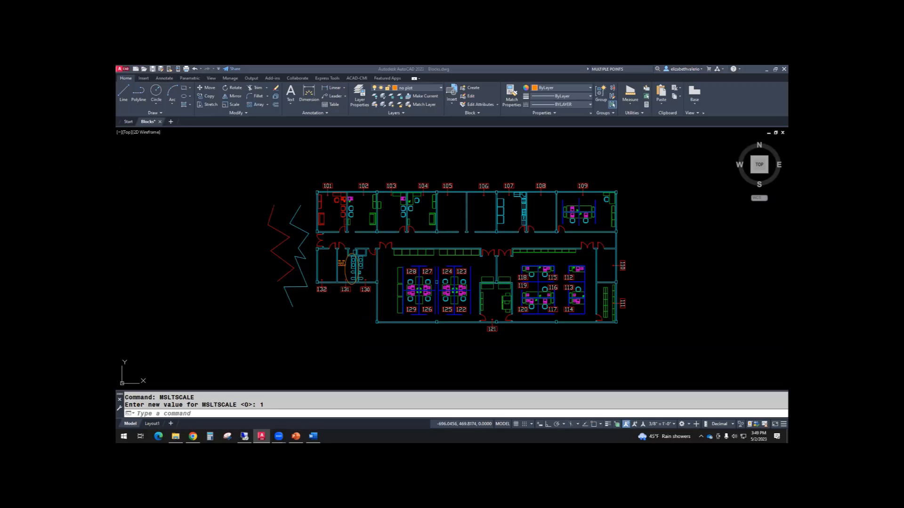
- Regenerate the model to refresh the display of the dashed walls
left_click(264, 413)
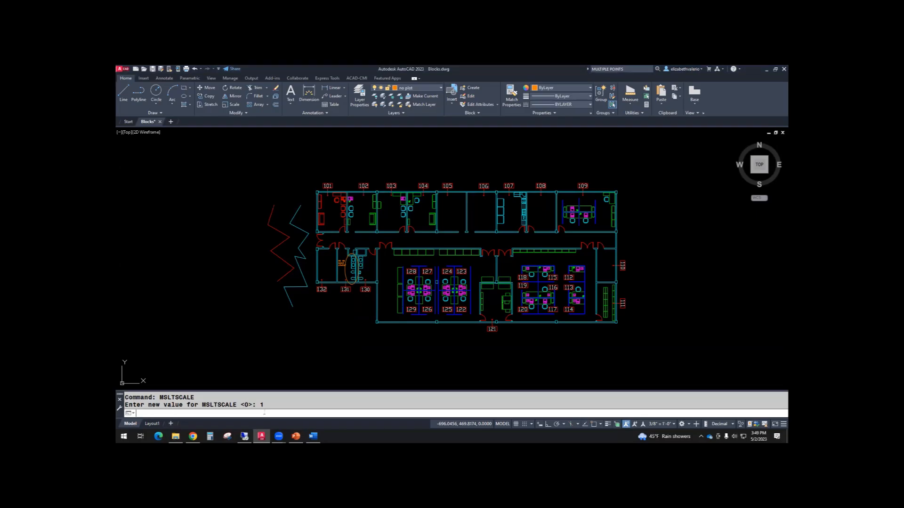
type("RE")
key("Return")
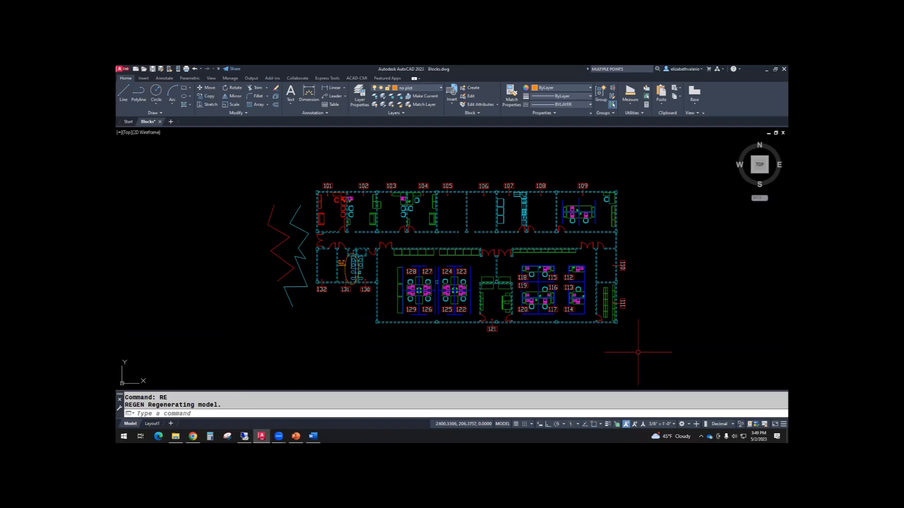
scroll(490, 245, "up", 3)
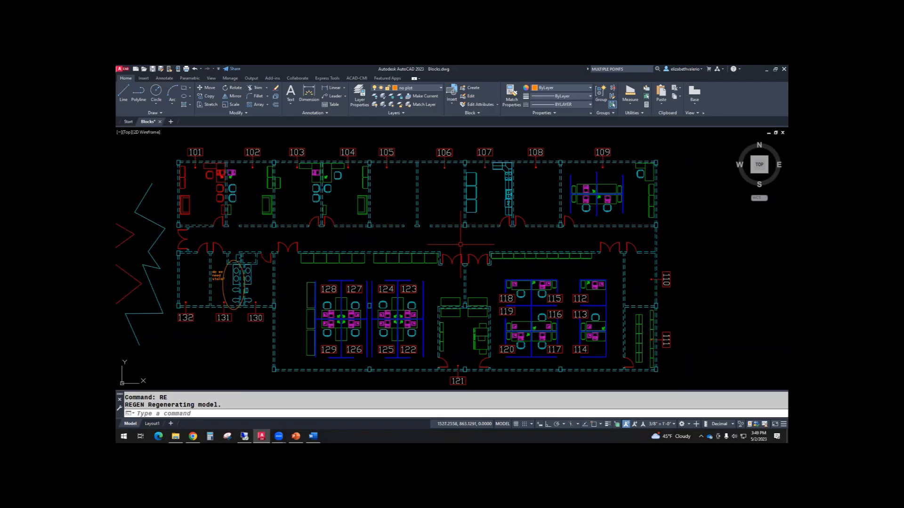
- Try the annotation scale 1/16" = 1'-0" with a regeneration, and switch the scale to 1/4" = 1'-0"
left_click(672, 424)
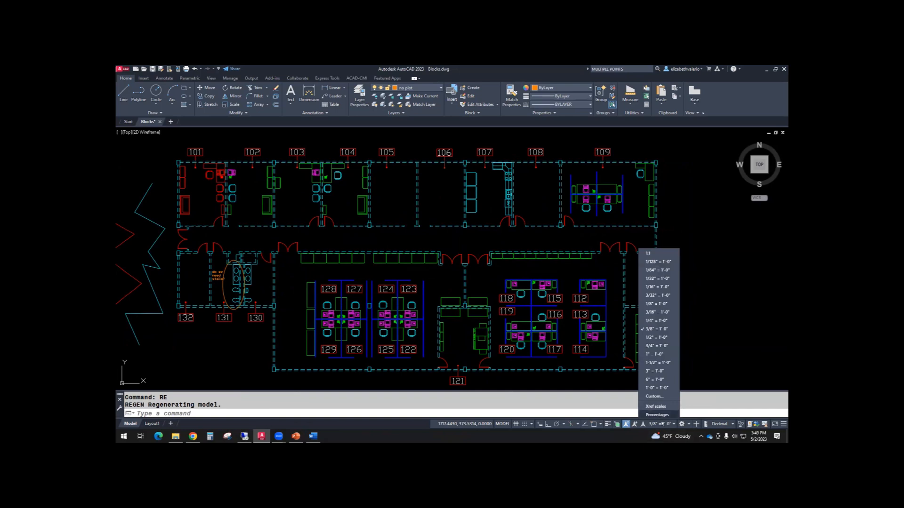
left_click(651, 287)
type("RE")
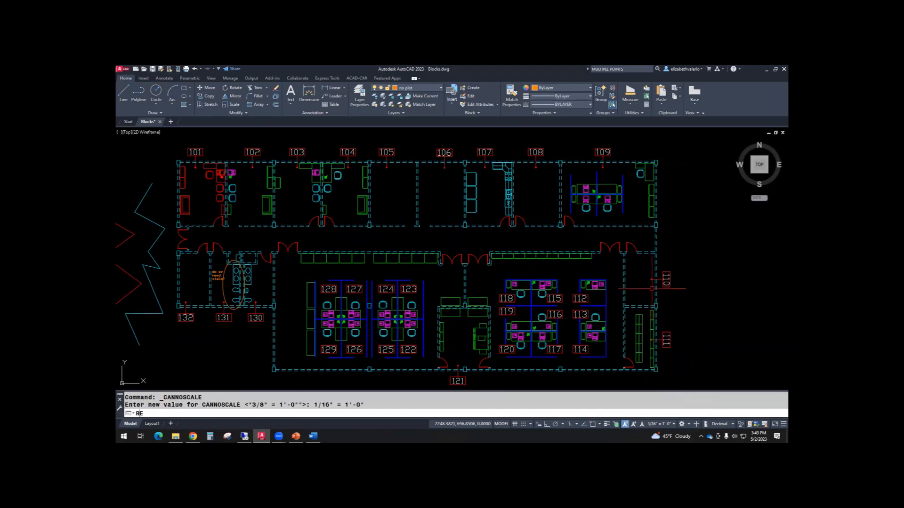
key("Return")
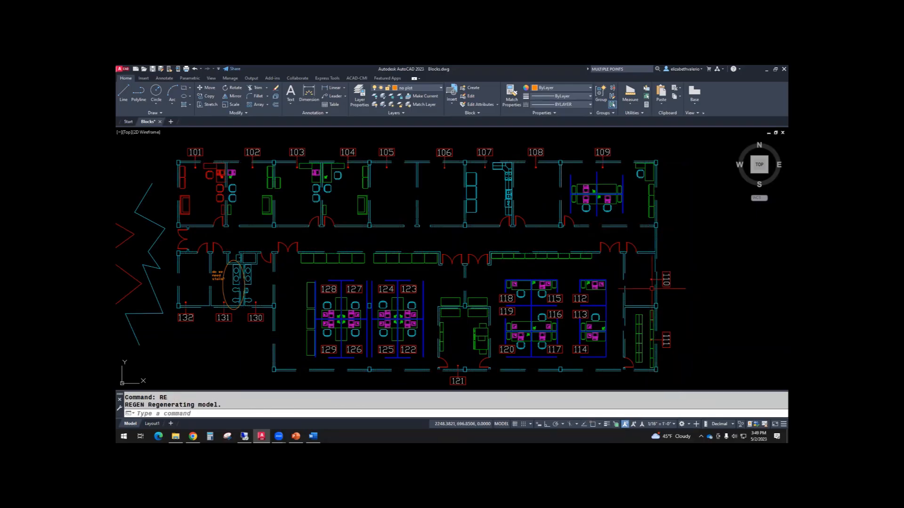
left_click(662, 424)
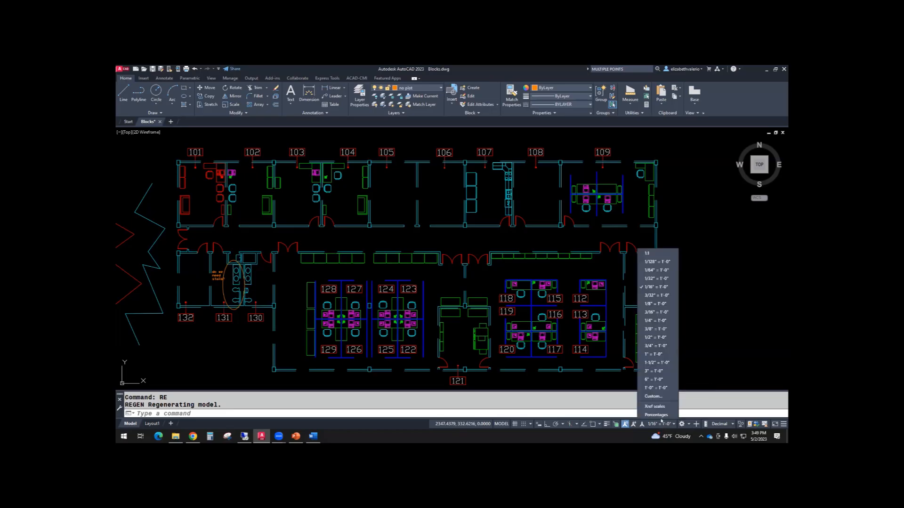
left_click(656, 321)
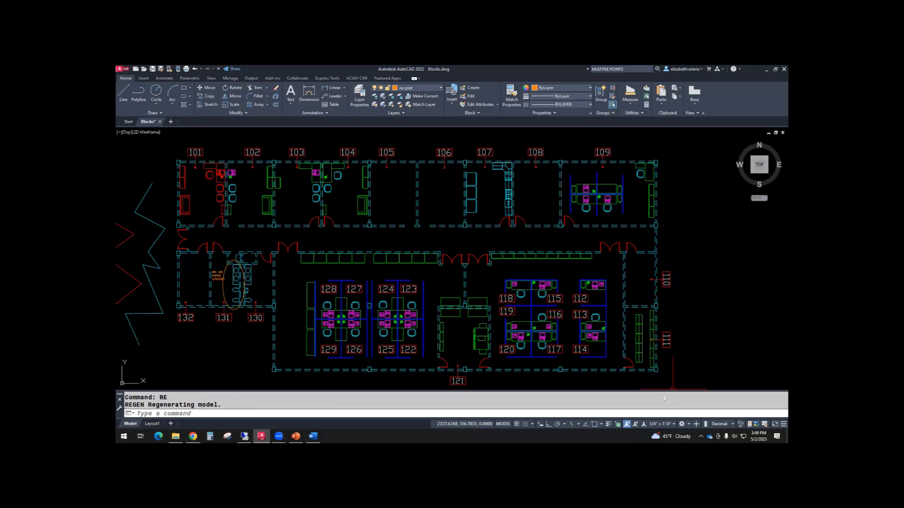
- Set the annotation scale to 1/8" = 1'-0" and regenerate the model to update the dashed walls
left_click(660, 425)
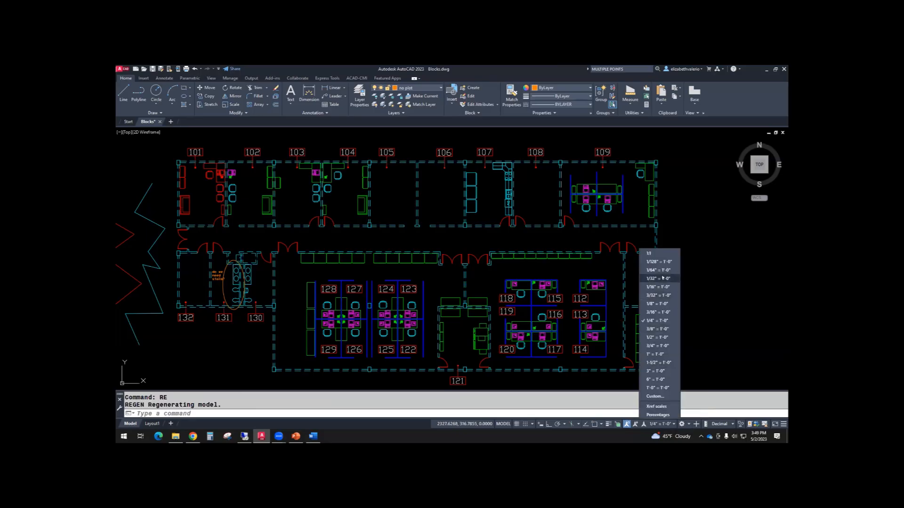
left_click(657, 303)
type("RE")
key("Return")
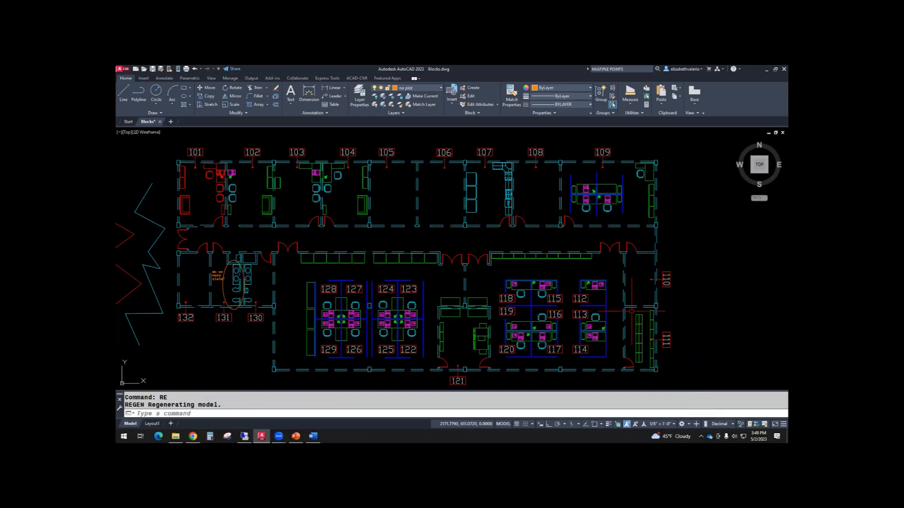
scroll(597, 312, "down", 2)
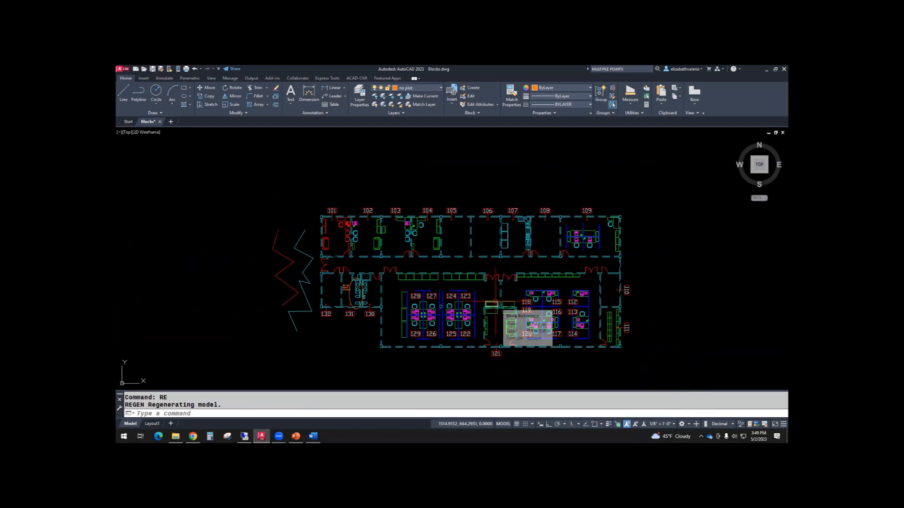
scroll(498, 301, "up", 2)
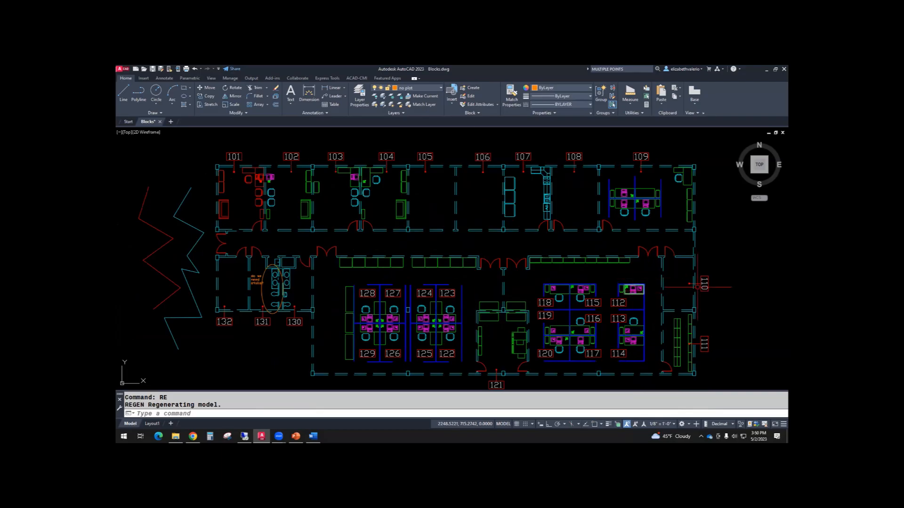
middle_click_drag(730, 282, 714, 279)
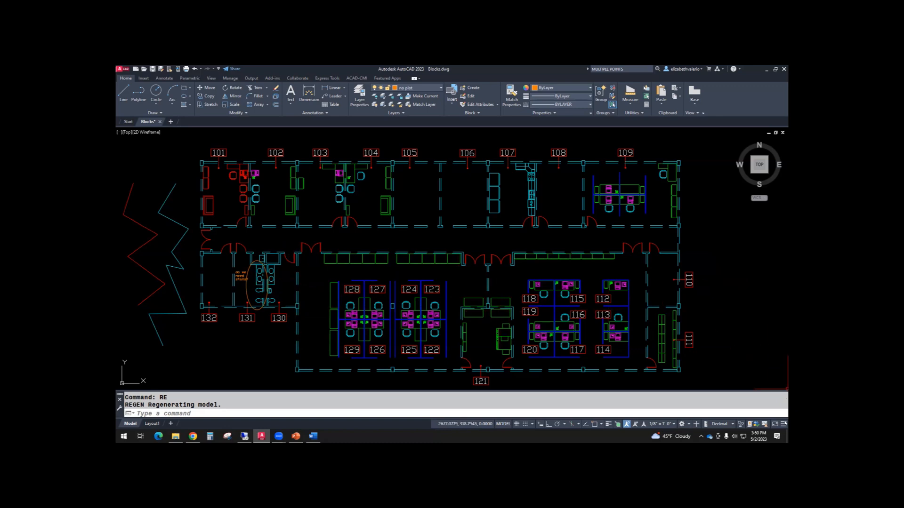
- Check the LineWeight entry in the status bar customization options and switch to the Linetypes slide in PowerPoint
left_click(783, 424)
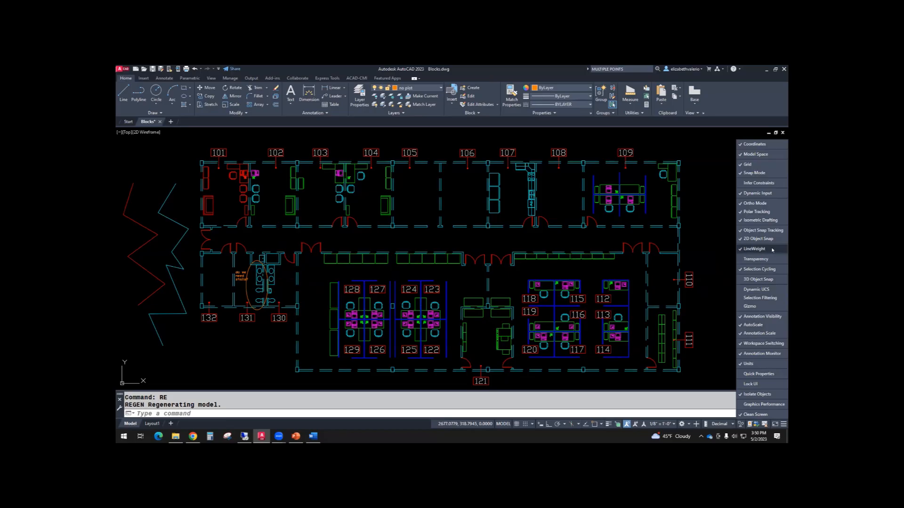
left_click(702, 248)
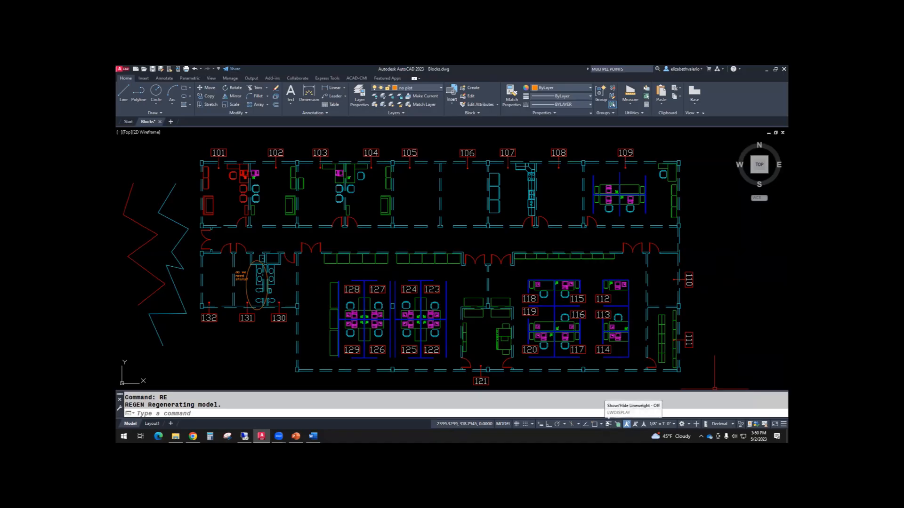
left_click(296, 436)
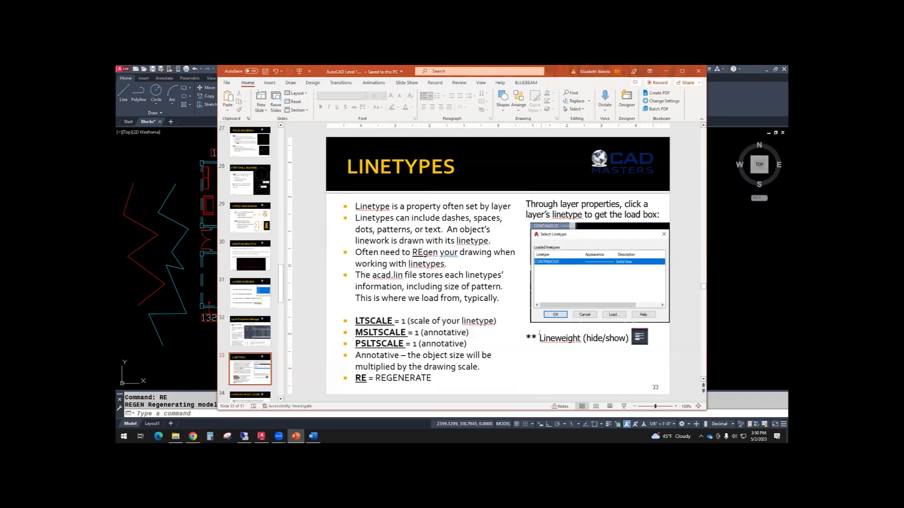
- Highlight the slide's Lineweight (hide/show) note and switch back to AutoCAD to turn on the lineweight display
left_click_drag(539, 333, 624, 334)
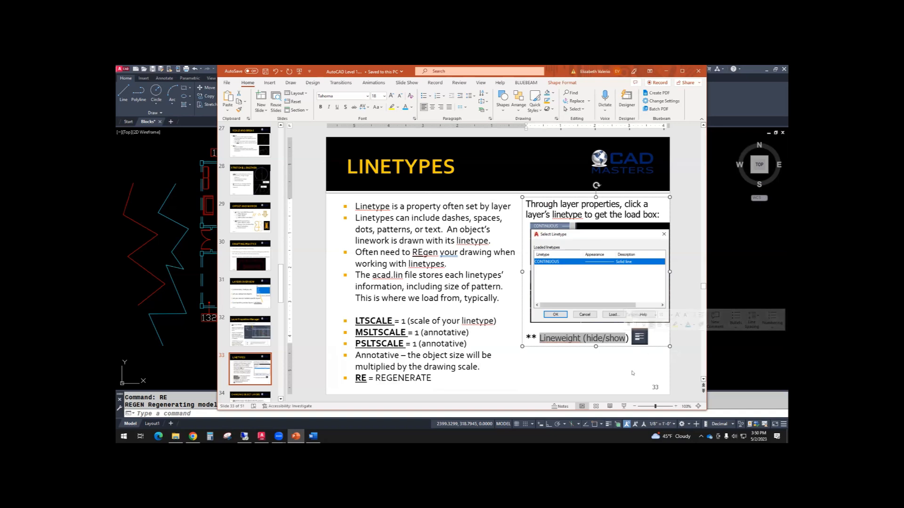
left_click(665, 71)
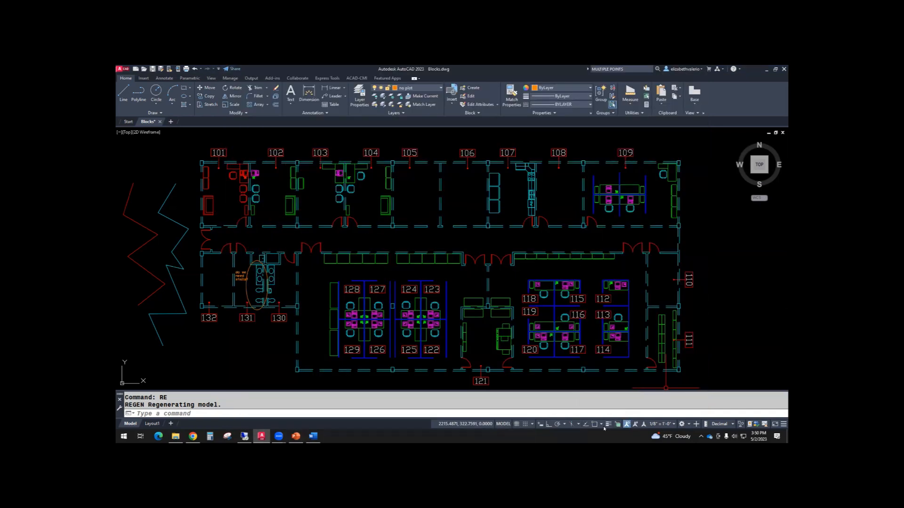
left_click(608, 424)
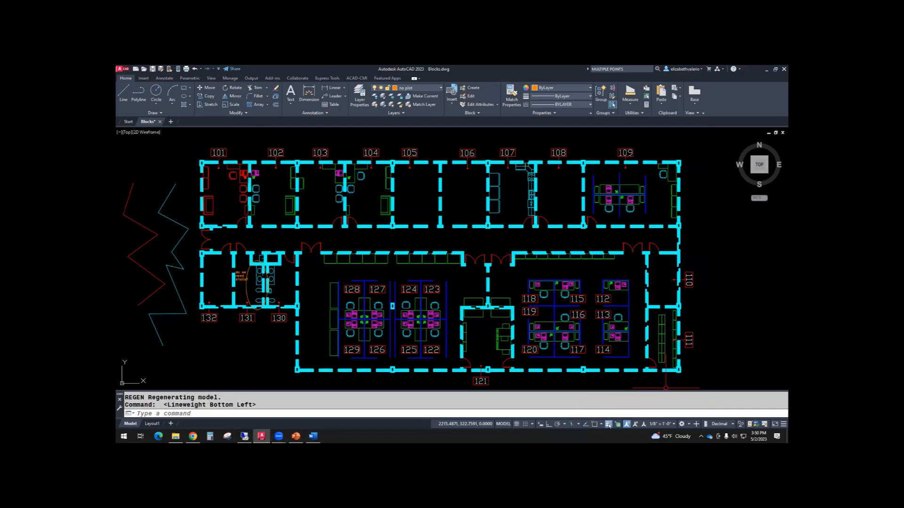
- Examine how thick the cyan wall lines appear in the floor plan at close-up and overall magnifications
scroll(456, 296, "down", 3)
scroll(456, 295, "up", 5)
scroll(456, 295, "down", 5)
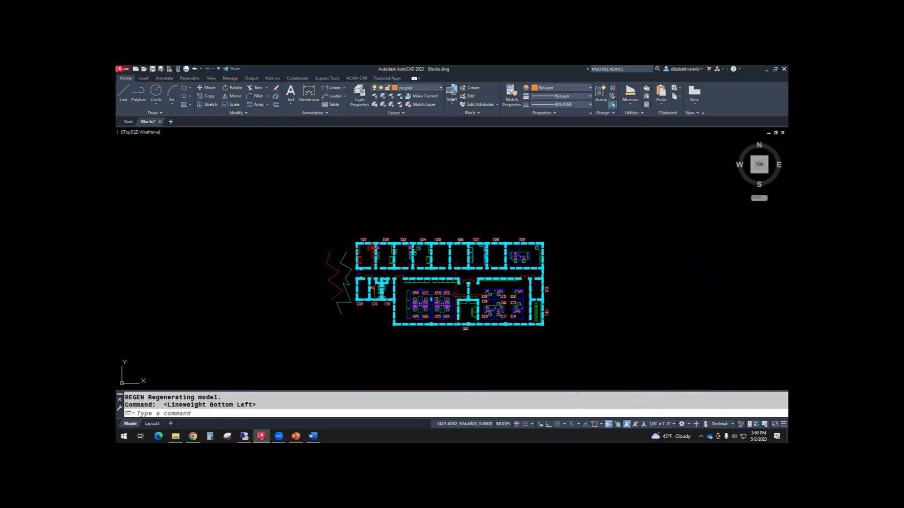
middle_click_drag(447, 312, 446, 290)
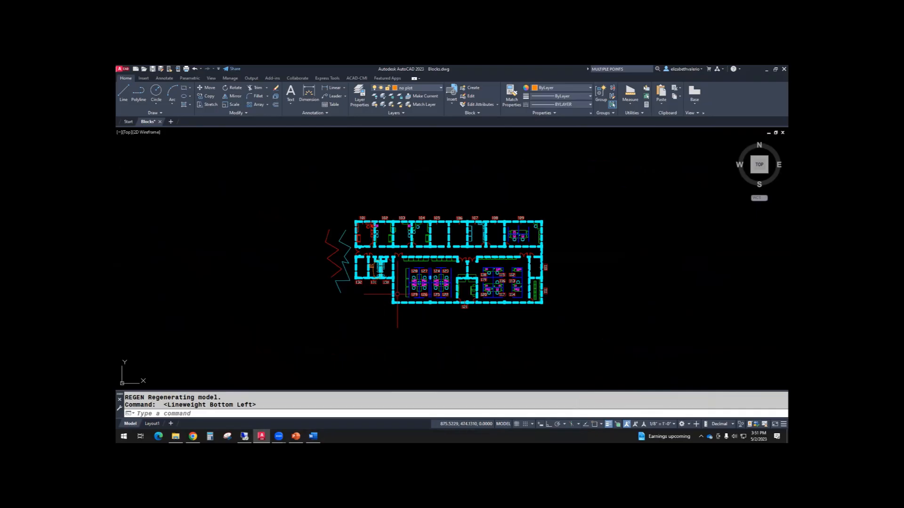
scroll(393, 293, "up", 10)
scroll(377, 293, "up", 3)
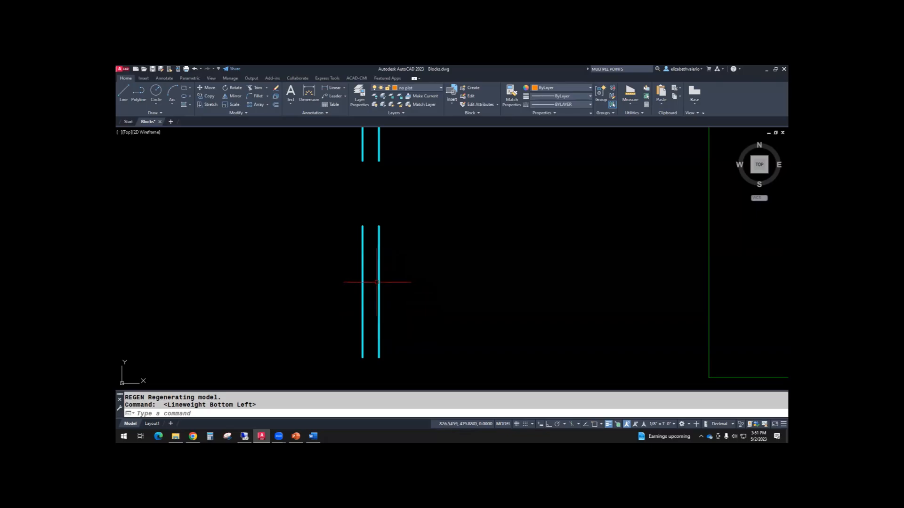
scroll(381, 281, "down", 2)
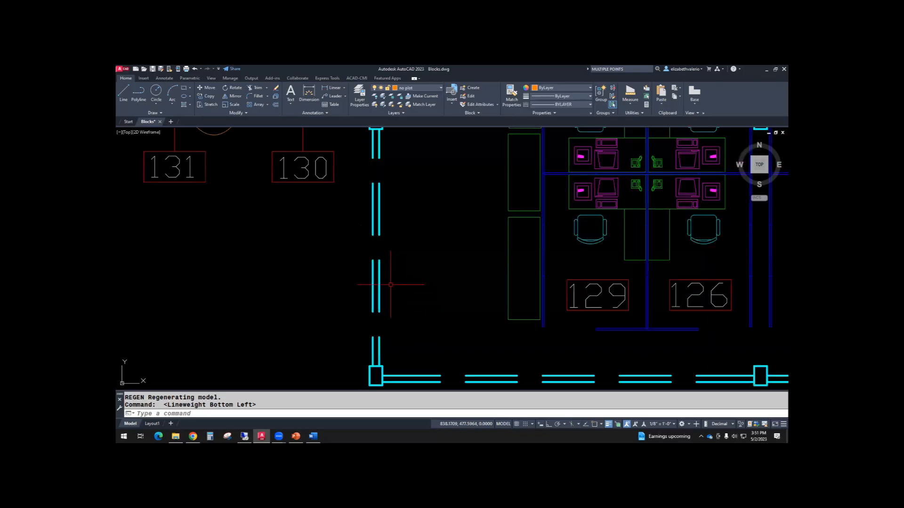
scroll(391, 285, "down", 2)
scroll(391, 285, "down", 2)
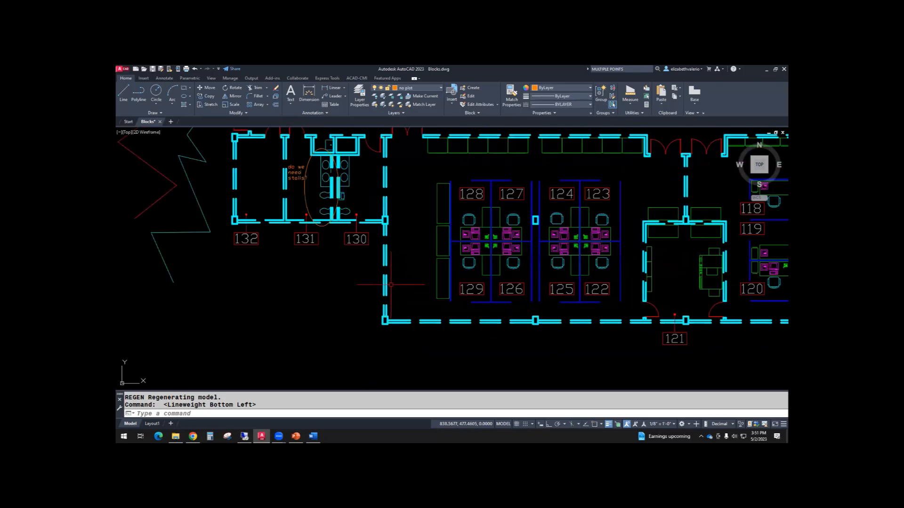
scroll(391, 285, "up", 8)
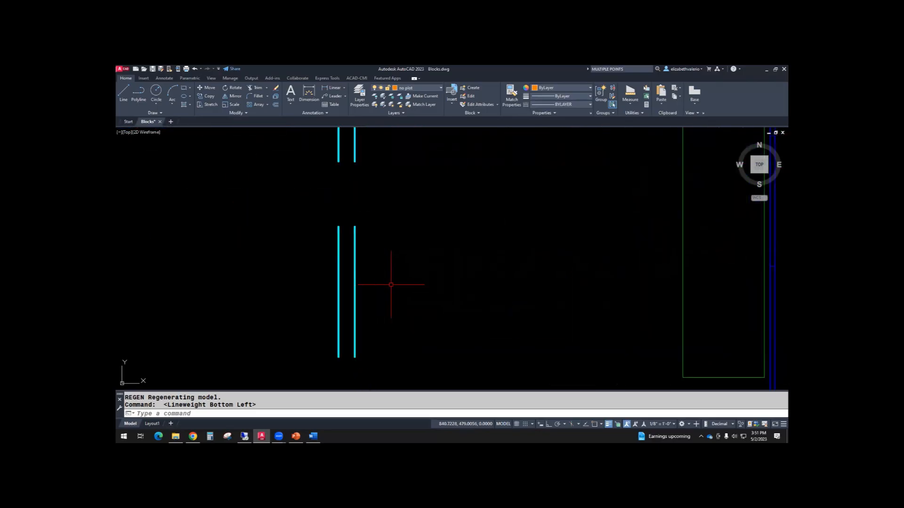
scroll(391, 285, "down", 5)
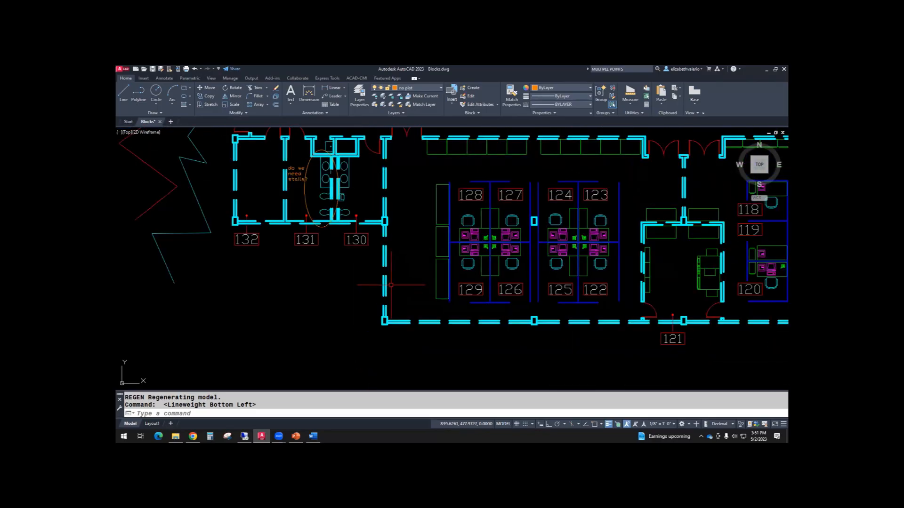
scroll(391, 285, "up", 6)
scroll(394, 279, "down", 10)
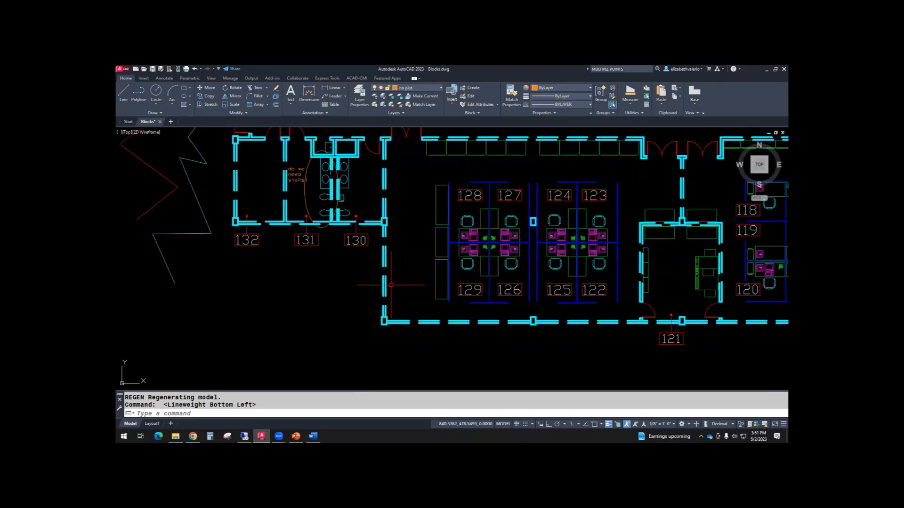
middle_click_drag(472, 292, 472, 300)
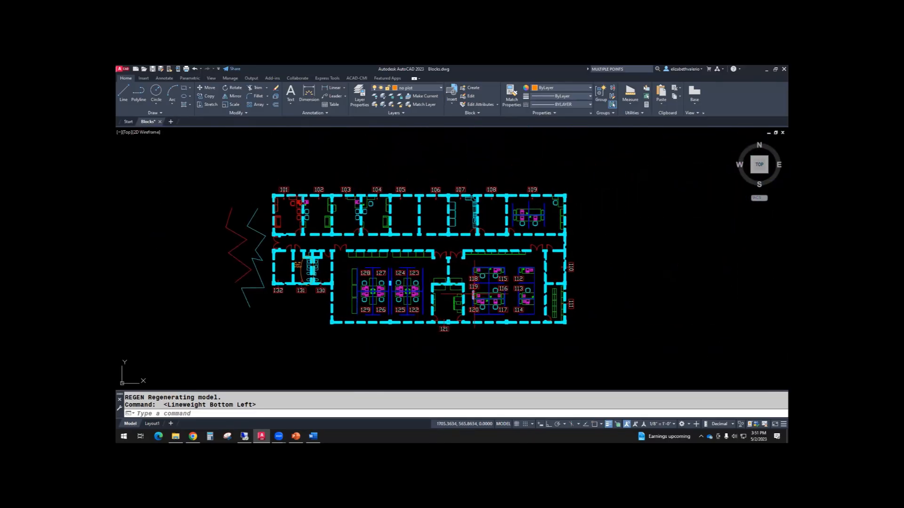
- Turn off the lineweight display for the floor plan
left_click(609, 424)
scroll(431, 271, "up", 2)
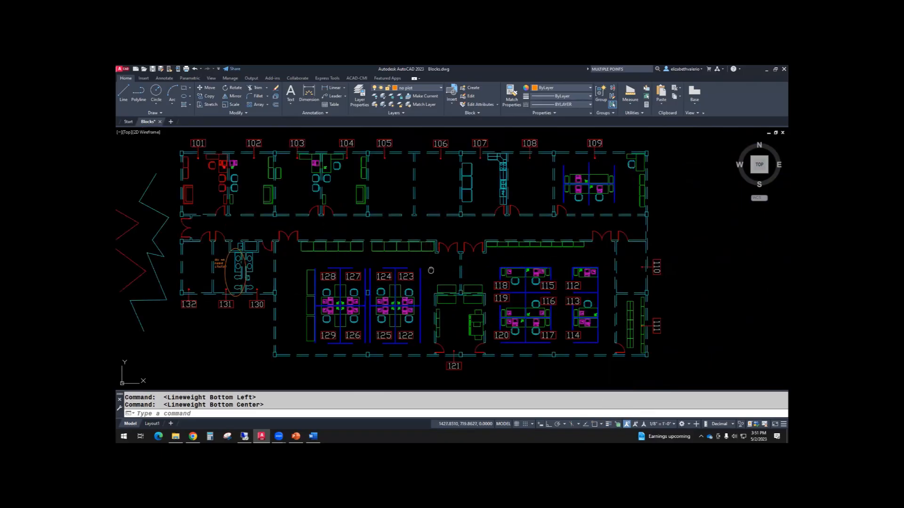
middle_click_drag(431, 270, 461, 271)
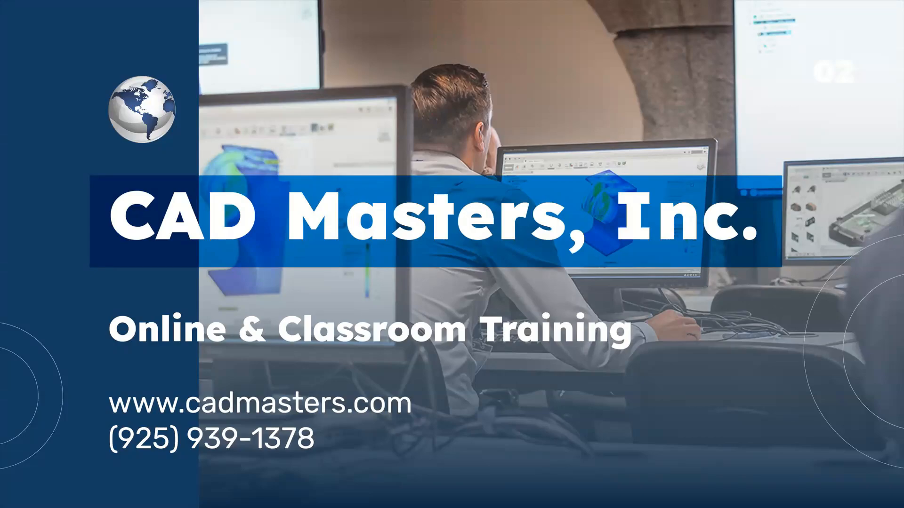